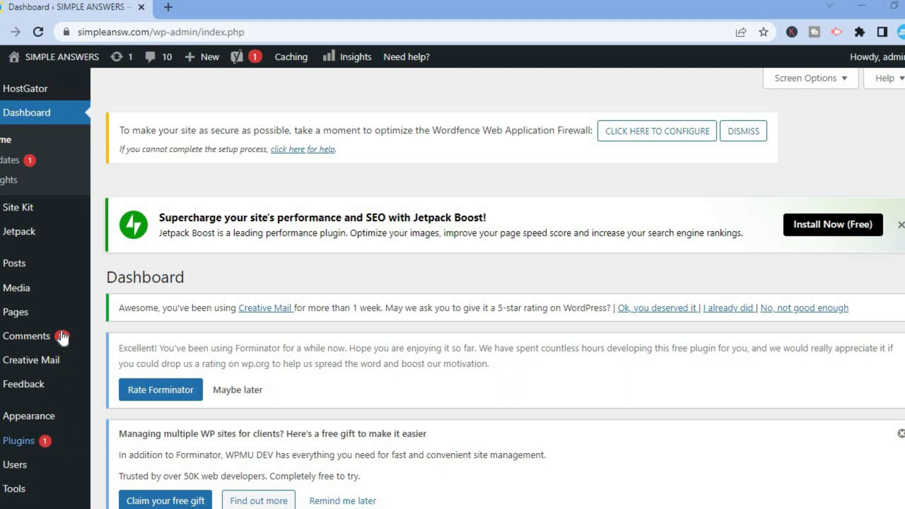
- Search the Add New plugins directory for digital products plugins
{"action": "mouse_move", "coordinate": [56, 445]}
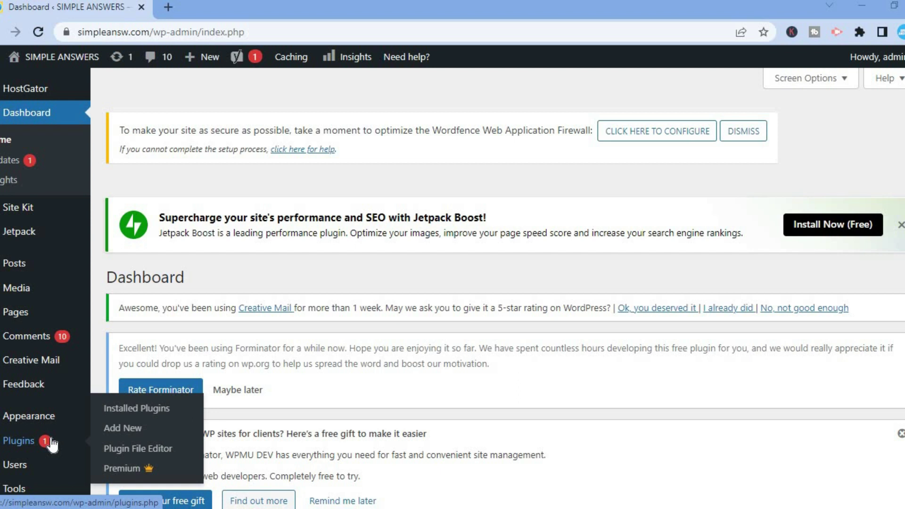
{"action": "left_click", "coordinate": [124, 429]}
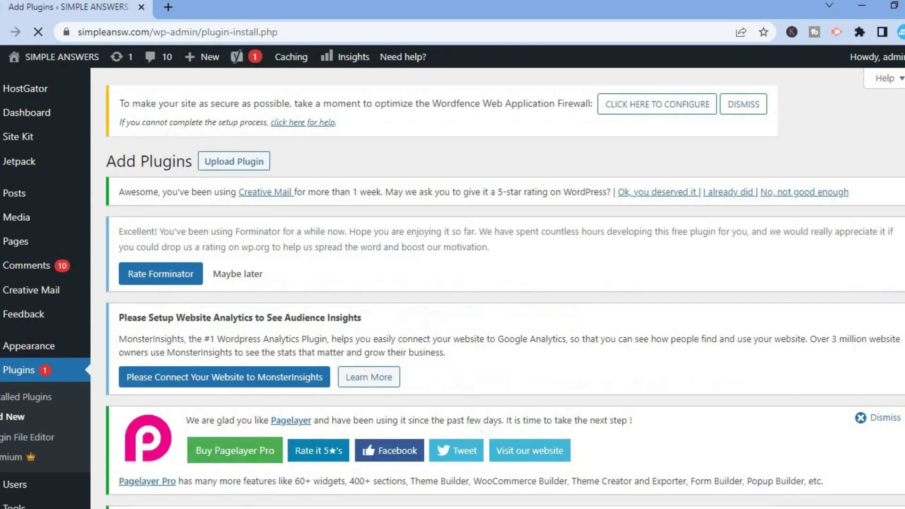
{"action": "scroll", "coordinate": [602, 339], "scroll_direction": "down", "scroll_amount": 10}
{"action": "scroll", "coordinate": [792, 137], "scroll_direction": "up", "scroll_amount": 1}
{"action": "left_click", "coordinate": [791, 137]}
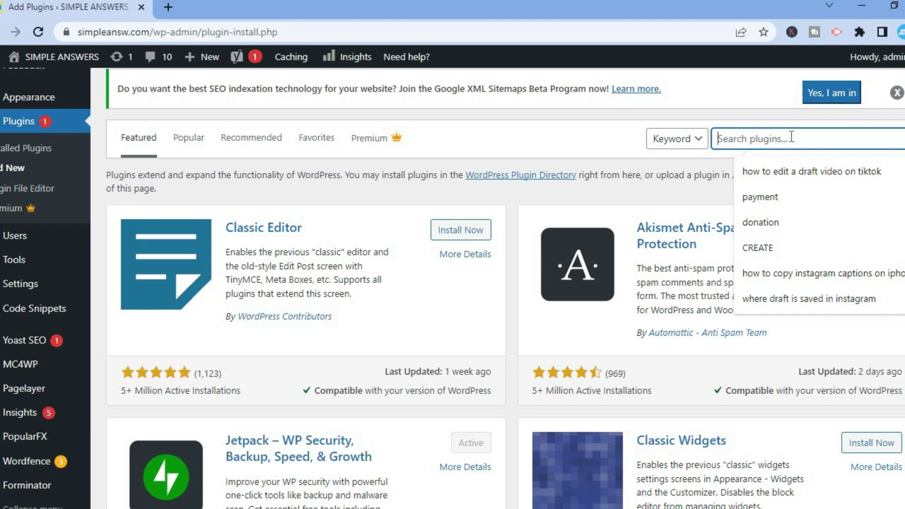
{"action": "type", "text": "d"}
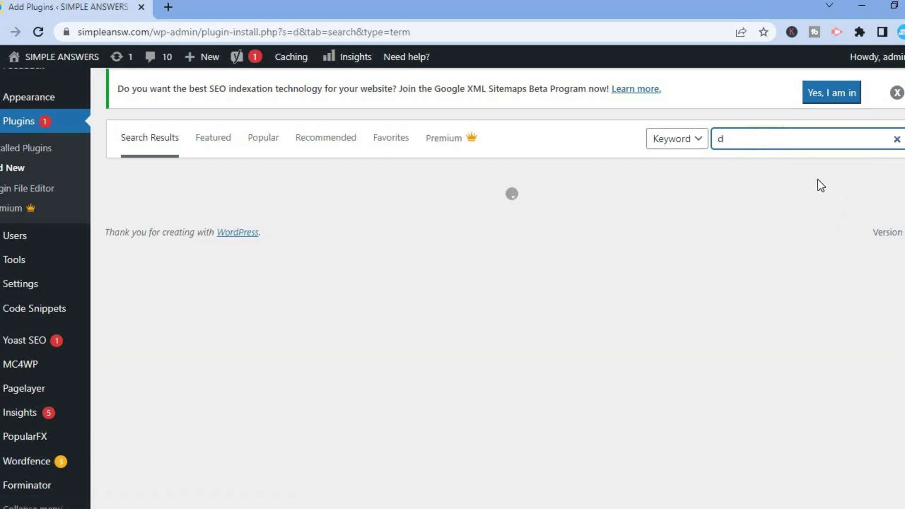
{"action": "type", "text": "ig"}
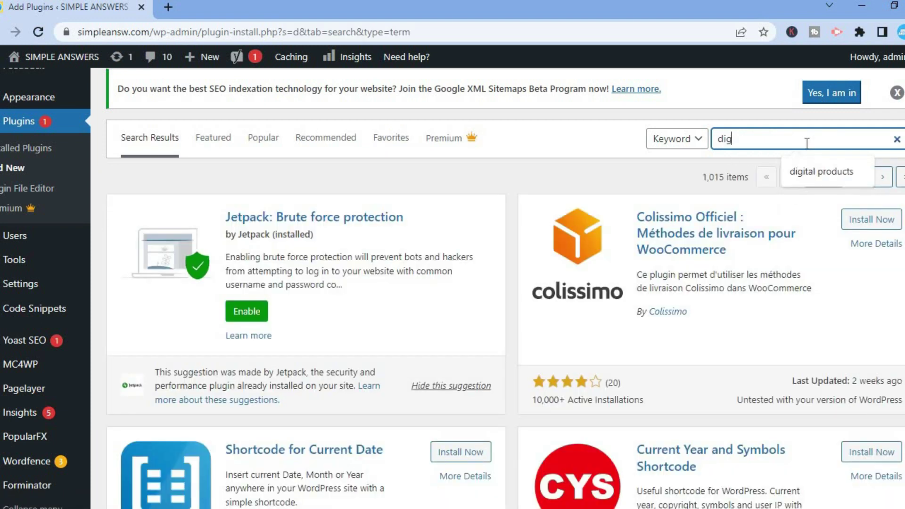
{"action": "left_click", "coordinate": [822, 179]}
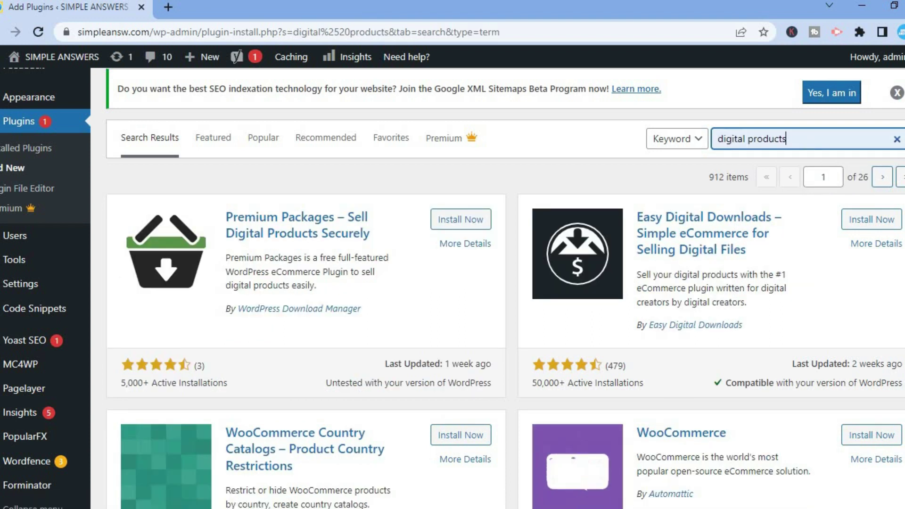
- Install the WooCommerce plugin and activate it
{"action": "scroll", "coordinate": [506, 288], "scroll_direction": "down", "scroll_amount": 5}
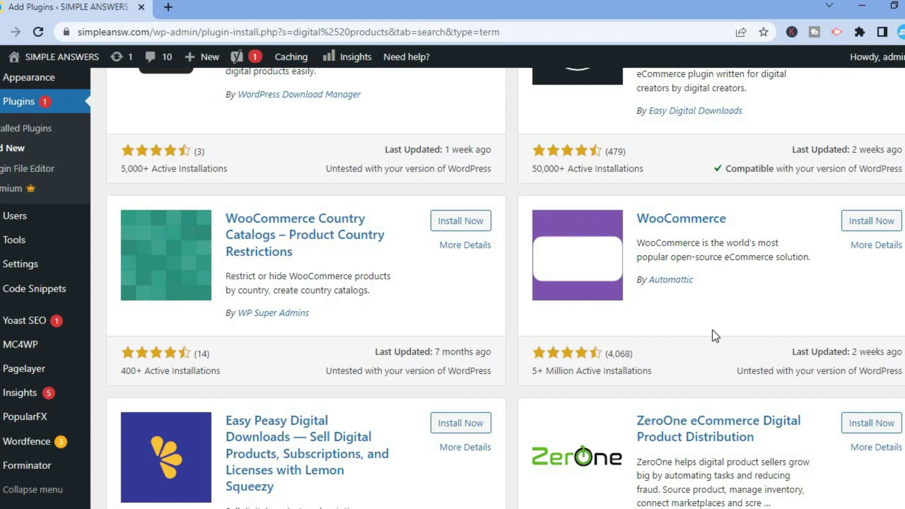
{"action": "left_click", "coordinate": [867, 224]}
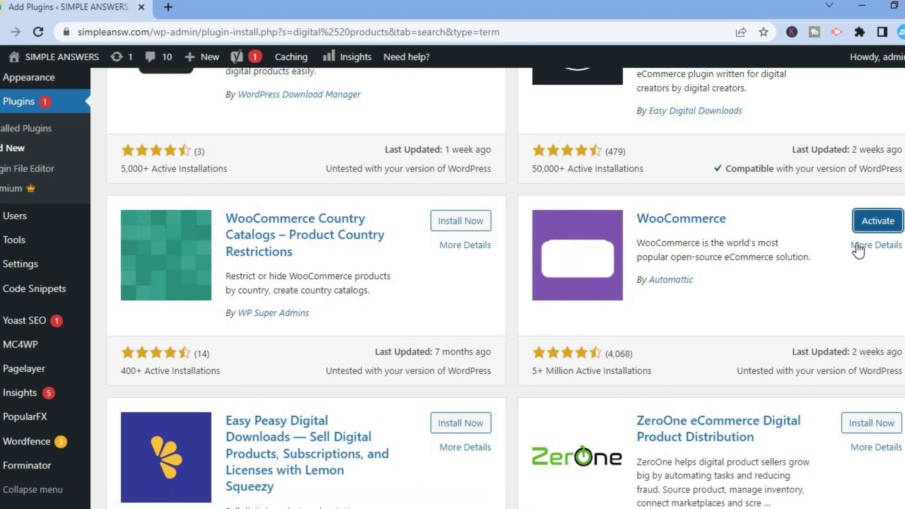
{"action": "left_click", "coordinate": [866, 219]}
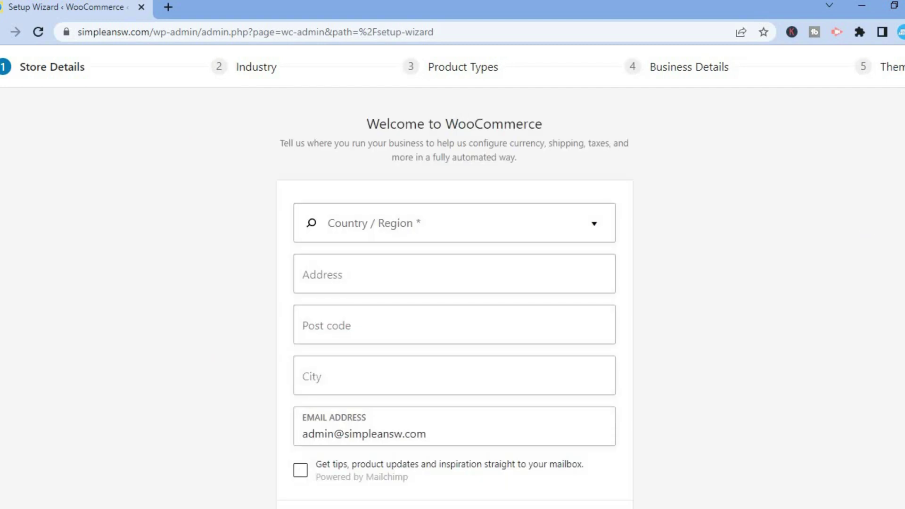
- Set the store location to United States (US) — Florida
{"action": "scroll", "coordinate": [585, 242], "scroll_direction": "down", "scroll_amount": 1}
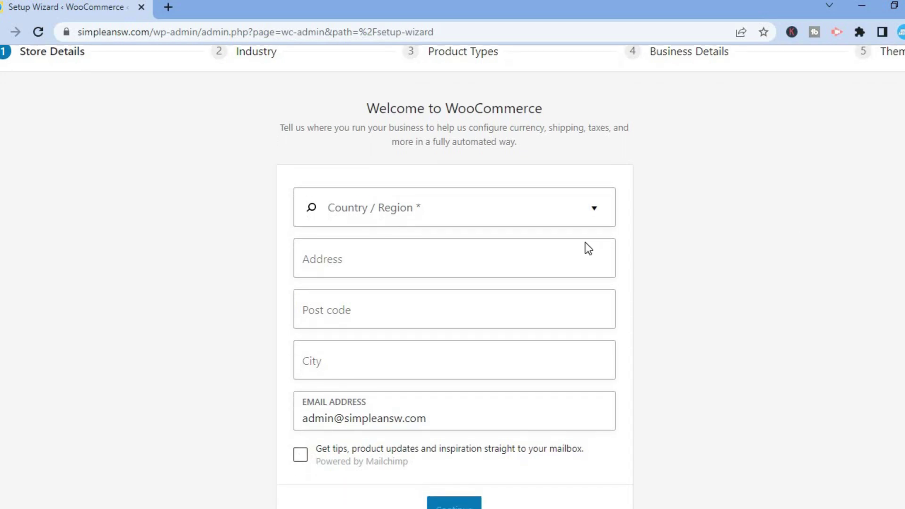
{"action": "left_click", "coordinate": [564, 205]}
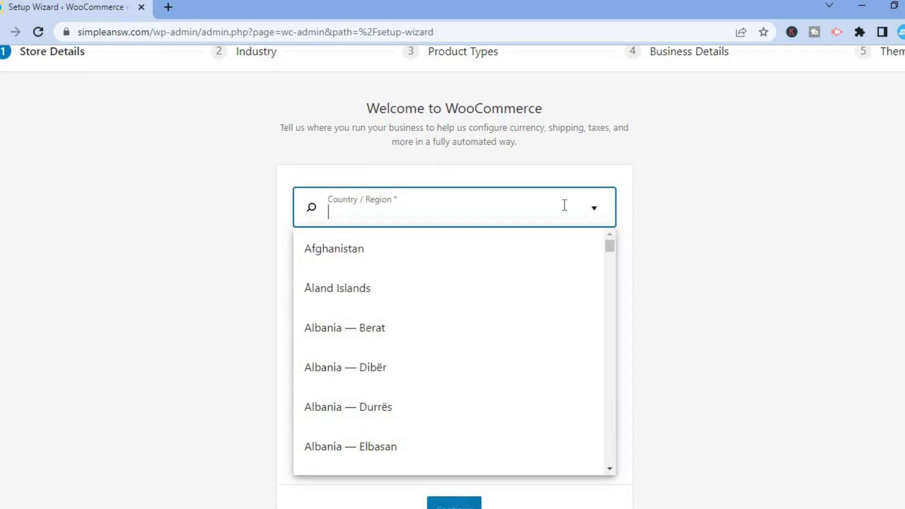
{"action": "type", "text": "un"}
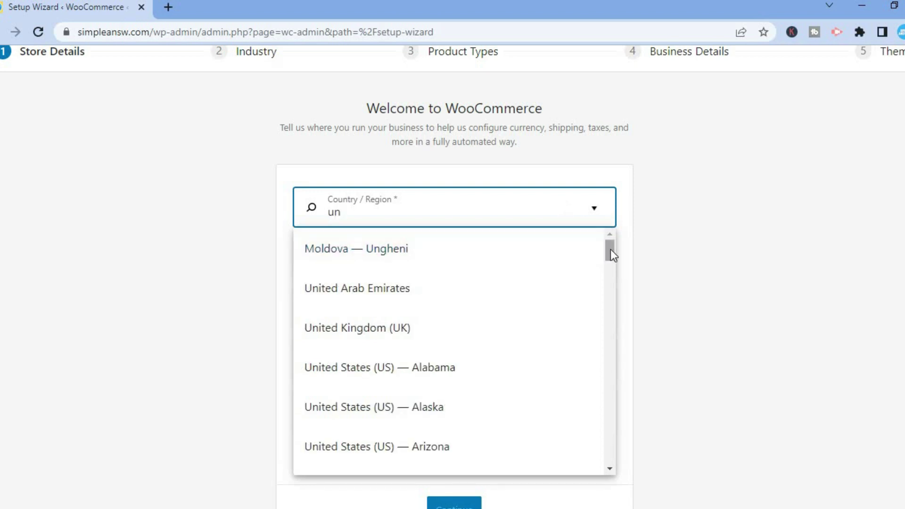
{"action": "left_click_drag", "start_coordinate": [610, 257], "coordinate": [611, 282]}
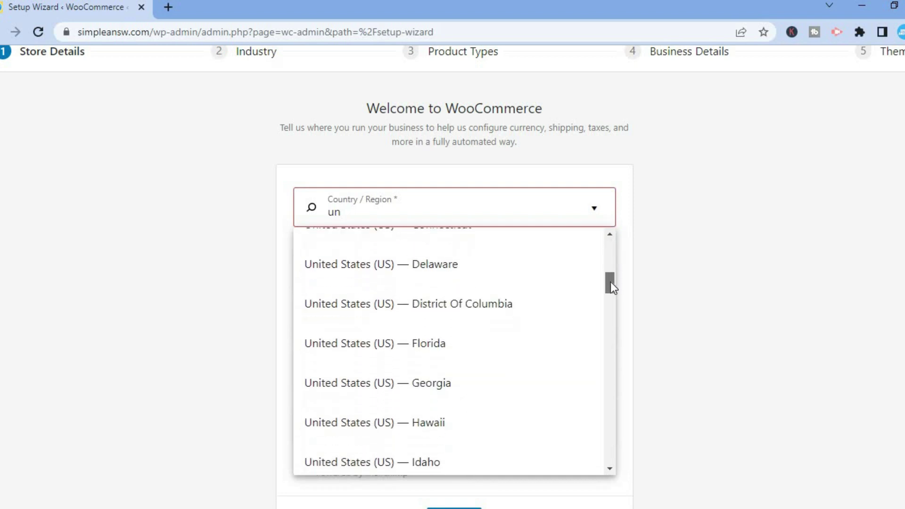
{"action": "left_click", "coordinate": [425, 343]}
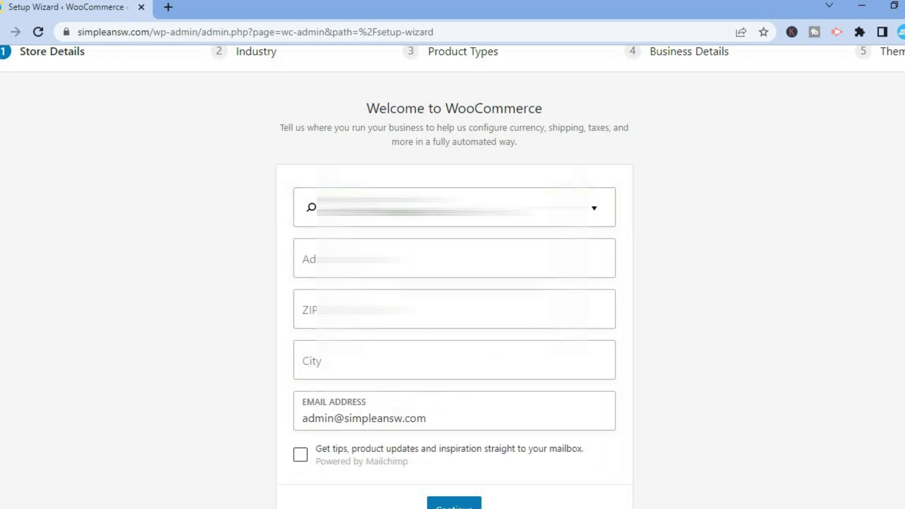
- Autofill the store address and e-mail, submit the details, and decline usage tracking
{"action": "left_click", "coordinate": [425, 258]}
{"action": "mouse_move", "coordinate": [450, 358]}
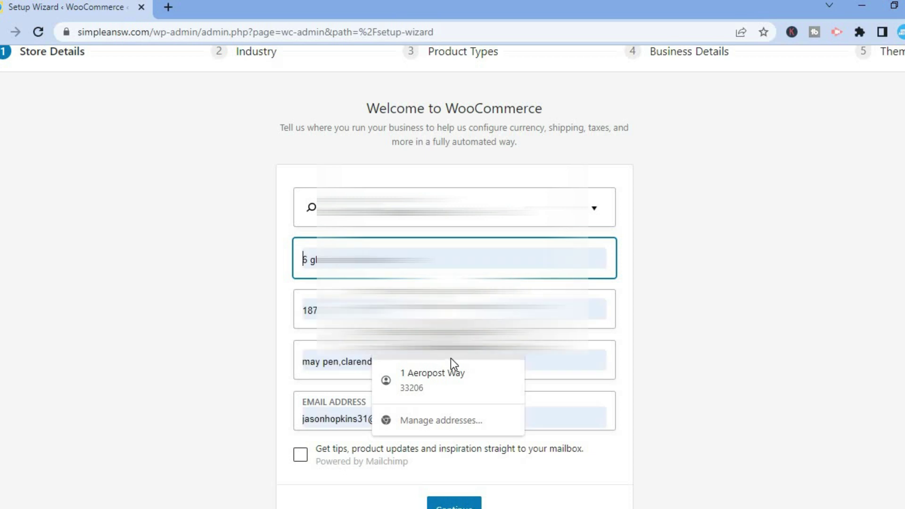
{"action": "left_click", "coordinate": [440, 373]}
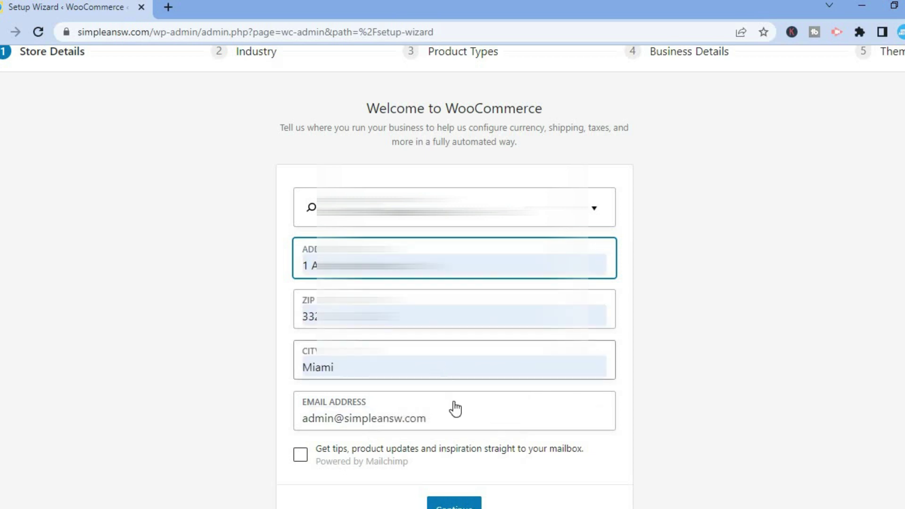
{"action": "left_click", "coordinate": [432, 416]}
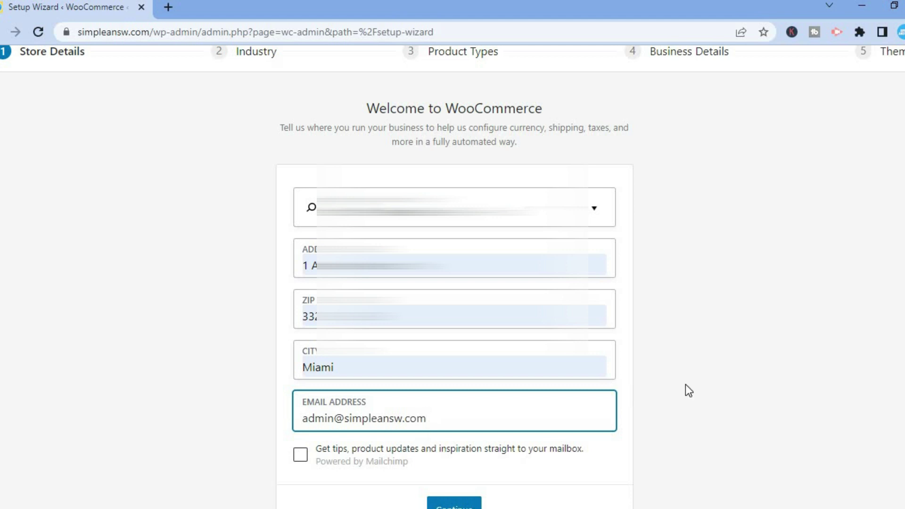
{"action": "scroll", "coordinate": [572, 425], "scroll_direction": "down", "scroll_amount": 2}
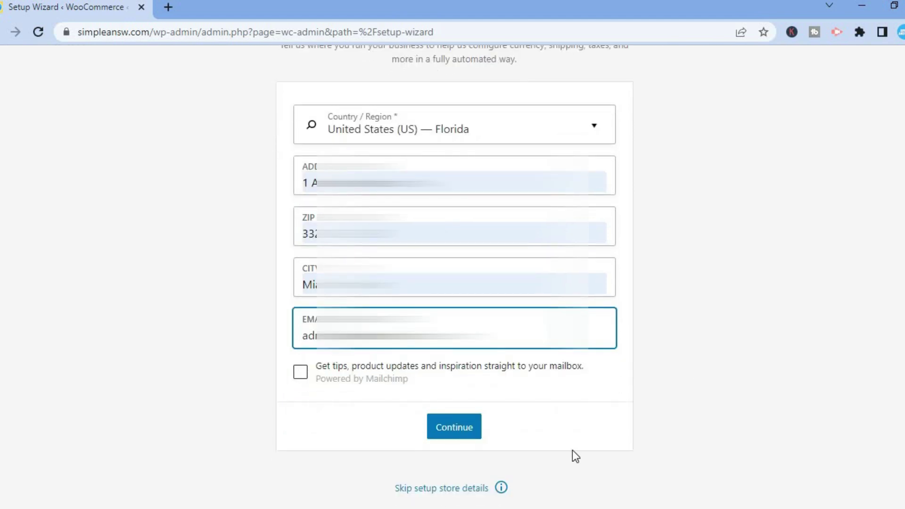
{"action": "left_click", "coordinate": [451, 432]}
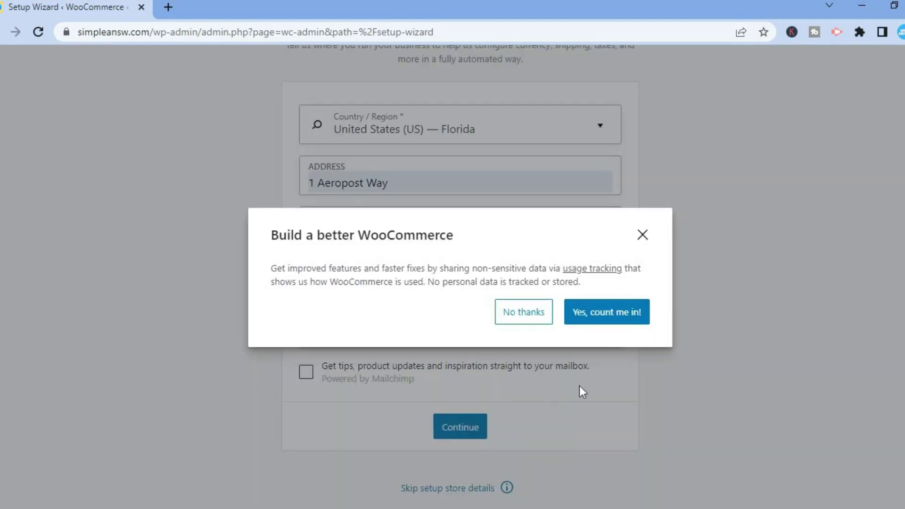
{"action": "left_click", "coordinate": [529, 317]}
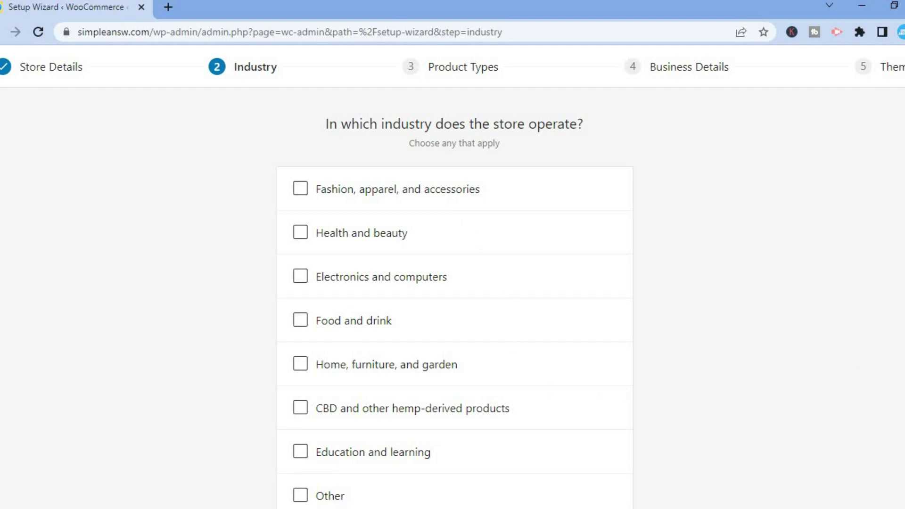
- Choose Education and learning as the store's industry
{"action": "scroll", "coordinate": [596, 422], "scroll_direction": "down", "scroll_amount": 2}
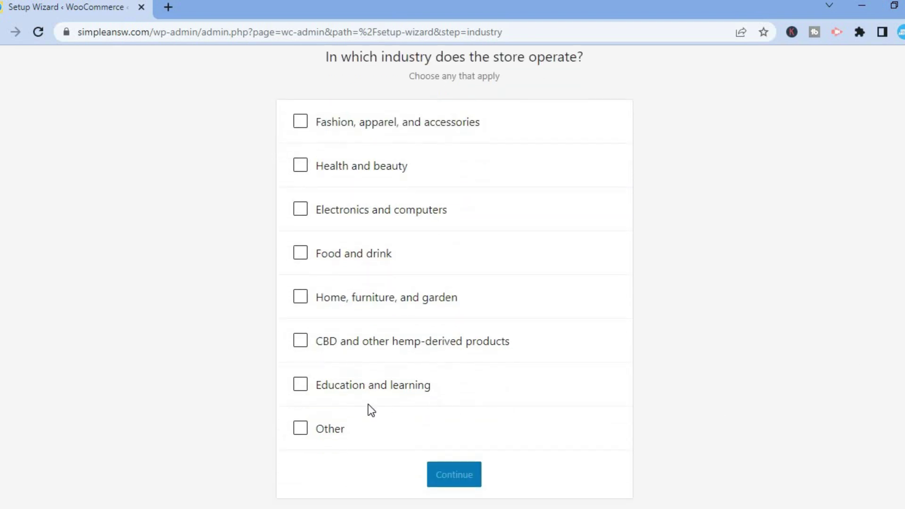
{"action": "left_click", "coordinate": [334, 398]}
{"action": "left_click", "coordinate": [446, 477]}
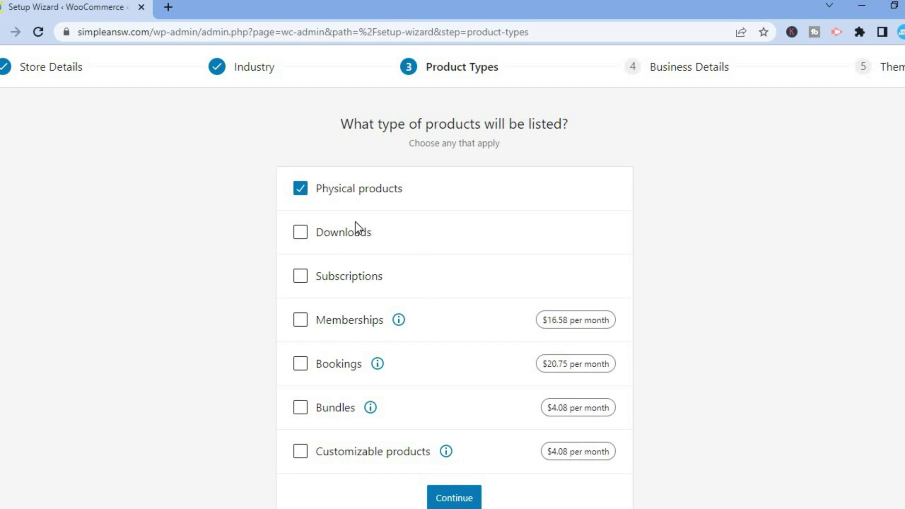
- Switch the product type from Physical products to Downloads only
{"action": "left_click", "coordinate": [303, 191]}
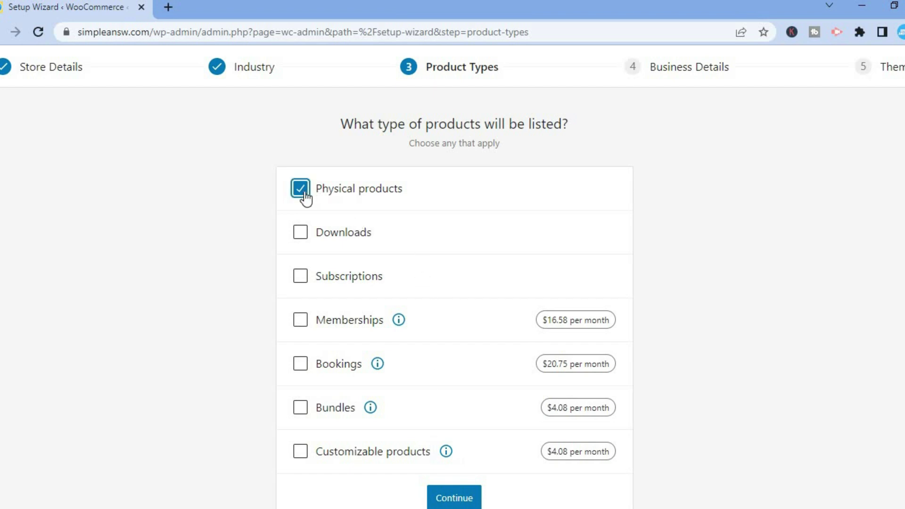
{"action": "left_click", "coordinate": [301, 245]}
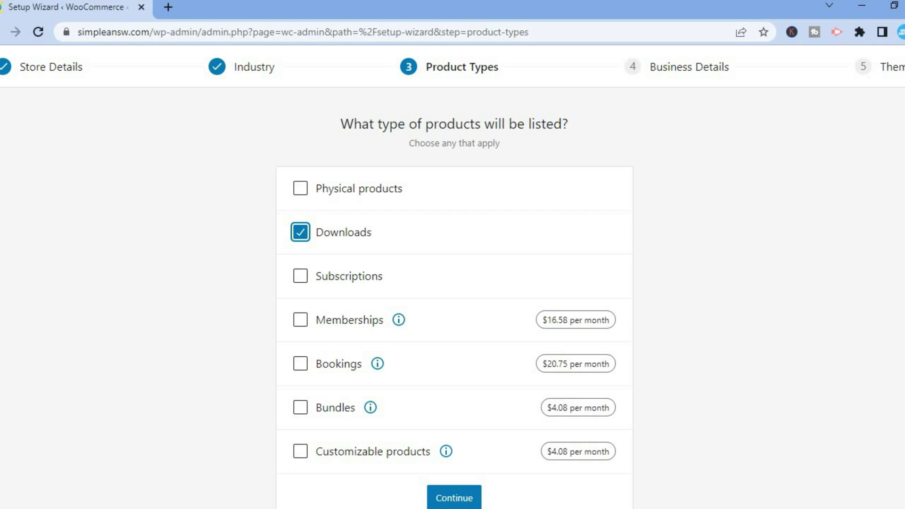
{"action": "scroll", "coordinate": [454, 278], "scroll_direction": "down", "scroll_amount": 2}
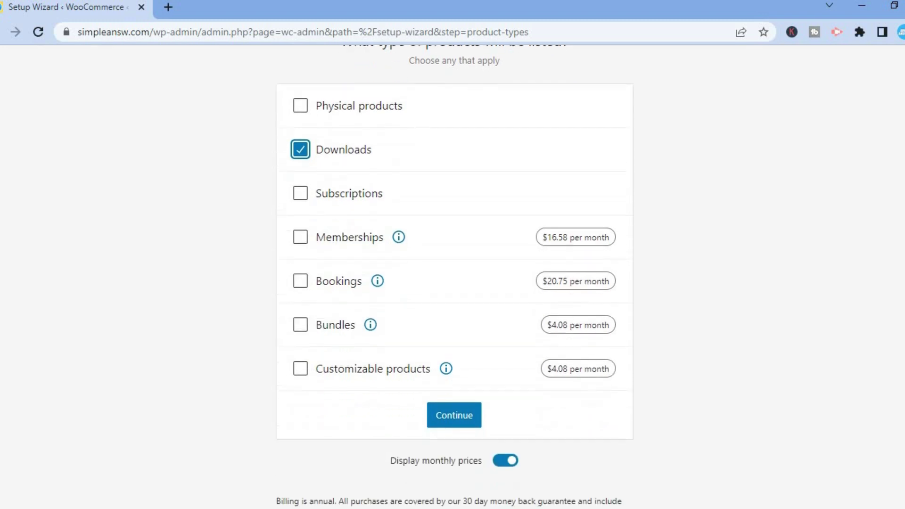
{"action": "left_click", "coordinate": [448, 409]}
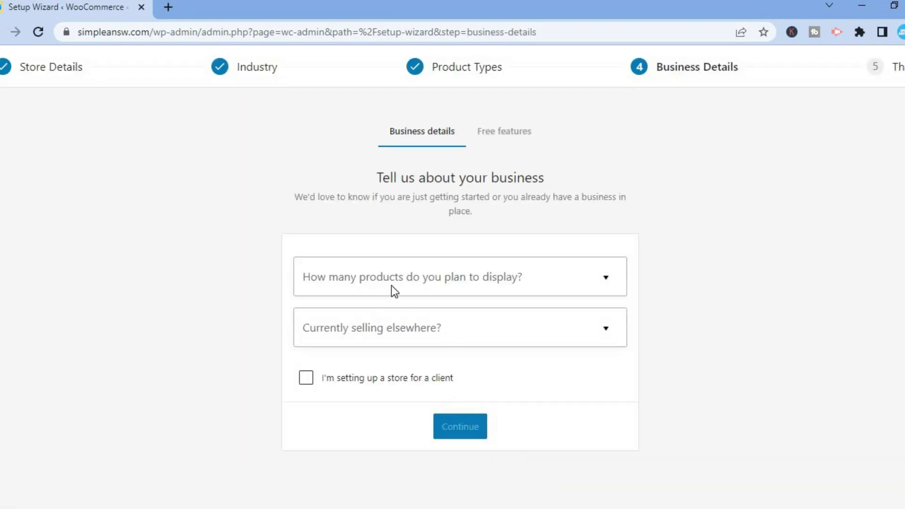
- Answer 1 - 10 products and not selling elsewhere in Business Details
{"action": "left_click", "coordinate": [456, 287]}
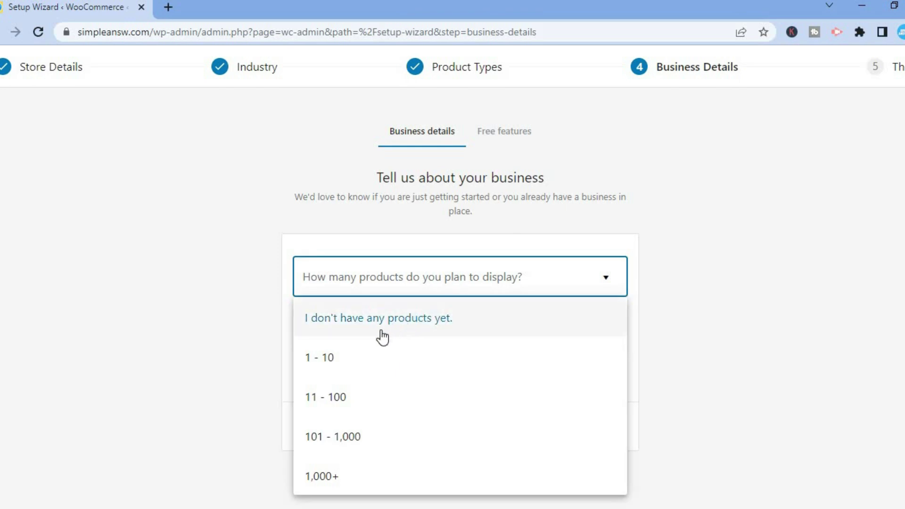
{"action": "left_click", "coordinate": [364, 356]}
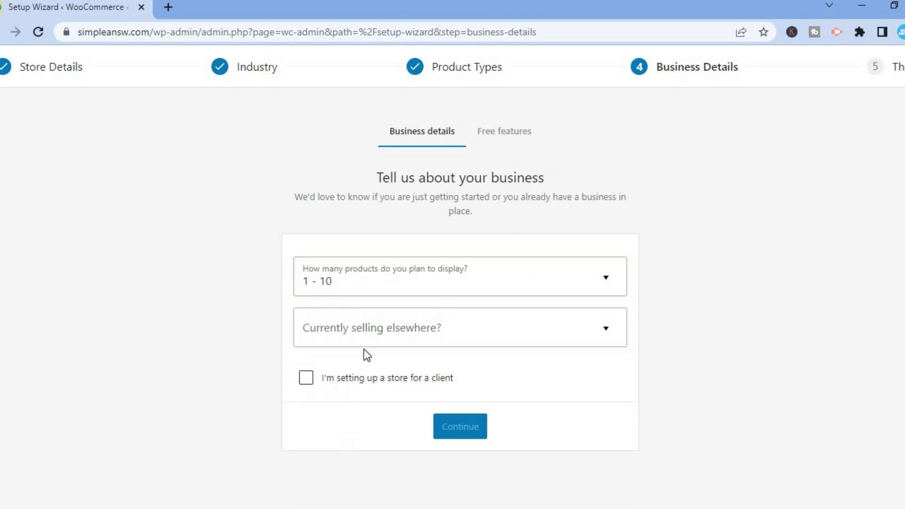
{"action": "left_click", "coordinate": [414, 339]}
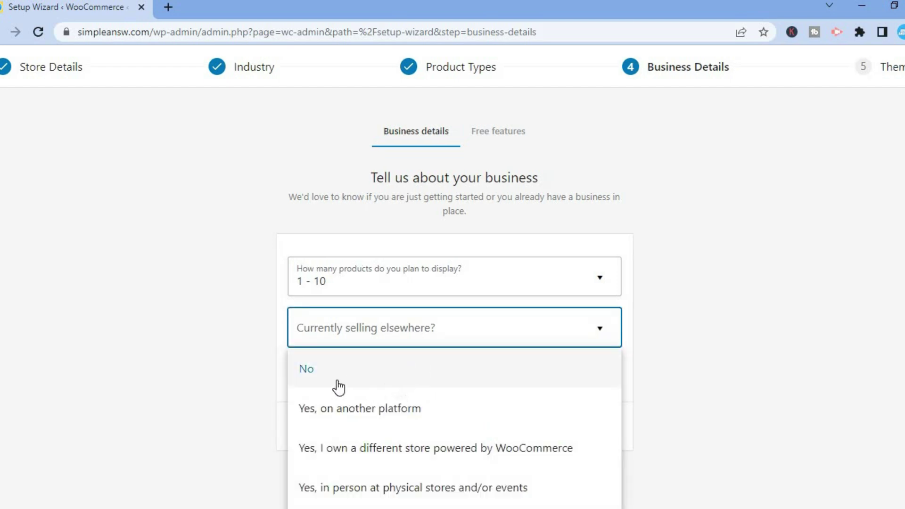
{"action": "left_click", "coordinate": [384, 389]}
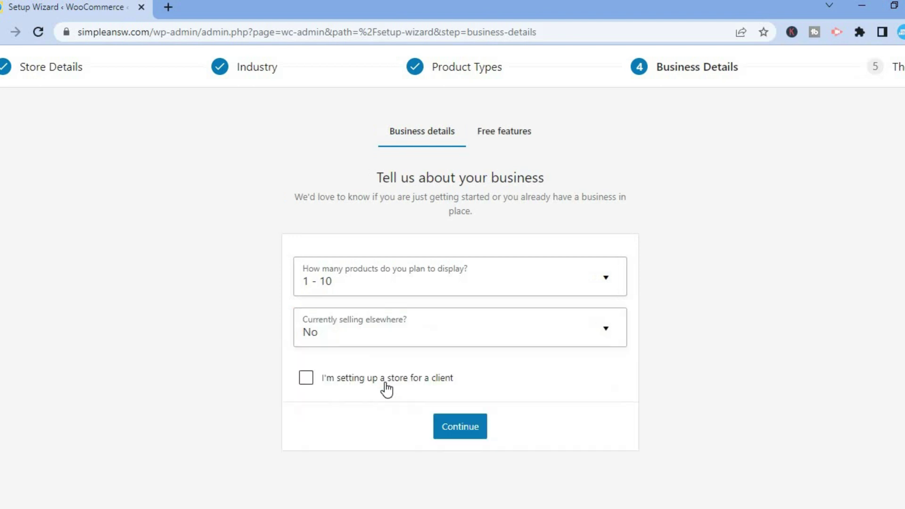
- Accept the recommended free business features and let their plugins install
{"action": "left_click", "coordinate": [460, 434]}
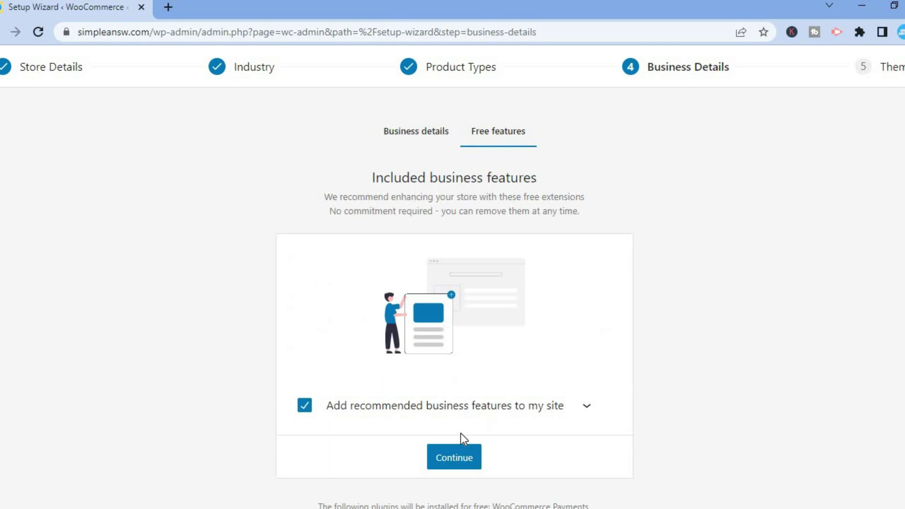
{"action": "left_click", "coordinate": [464, 459]}
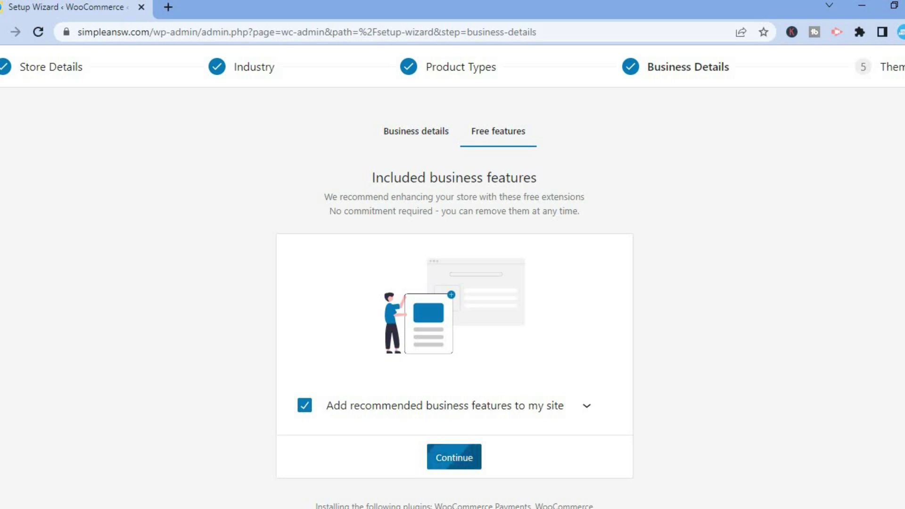
{"action": "scroll", "coordinate": [513, 390], "scroll_direction": "down", "scroll_amount": 1}
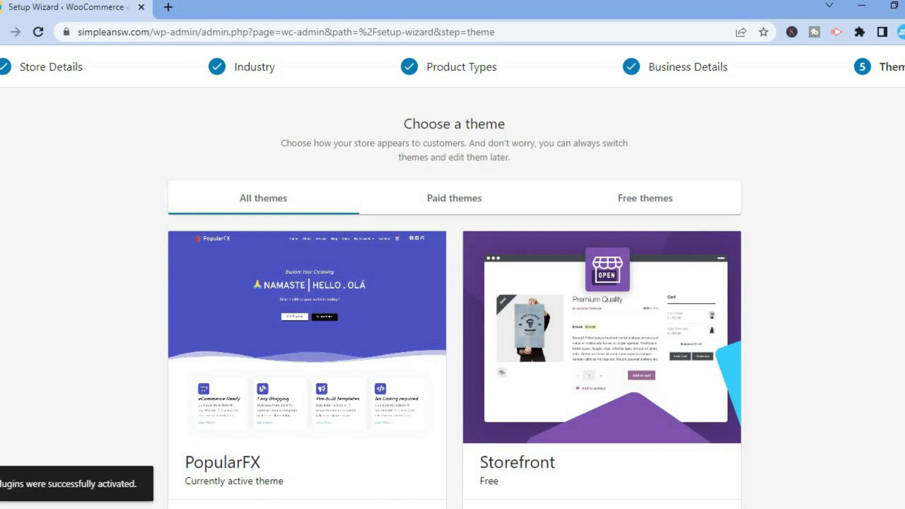
- Under Free themes, keep Storefront as the active theme and finish the wizard
{"action": "scroll", "coordinate": [453, 276], "scroll_direction": "down", "scroll_amount": 1}
{"action": "scroll", "coordinate": [455, 278], "scroll_direction": "down", "scroll_amount": 20}
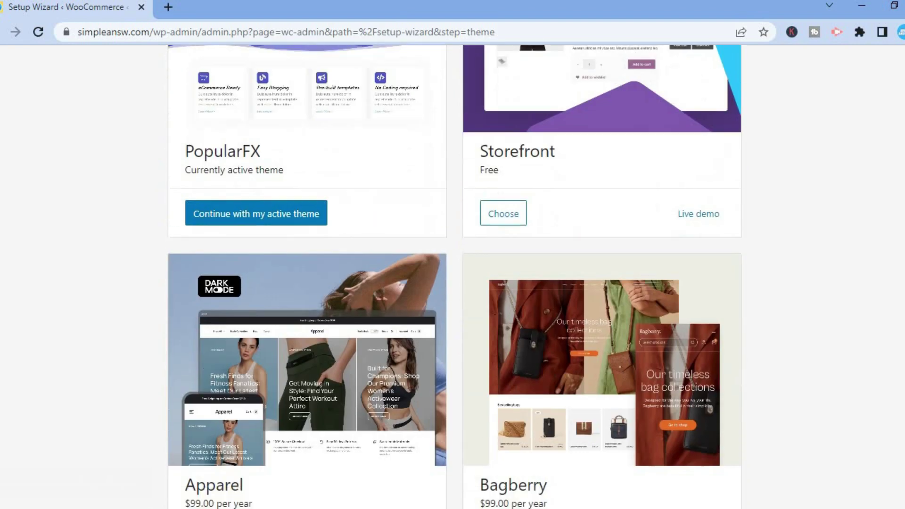
{"action": "scroll", "coordinate": [455, 278], "scroll_direction": "down", "scroll_amount": 10}
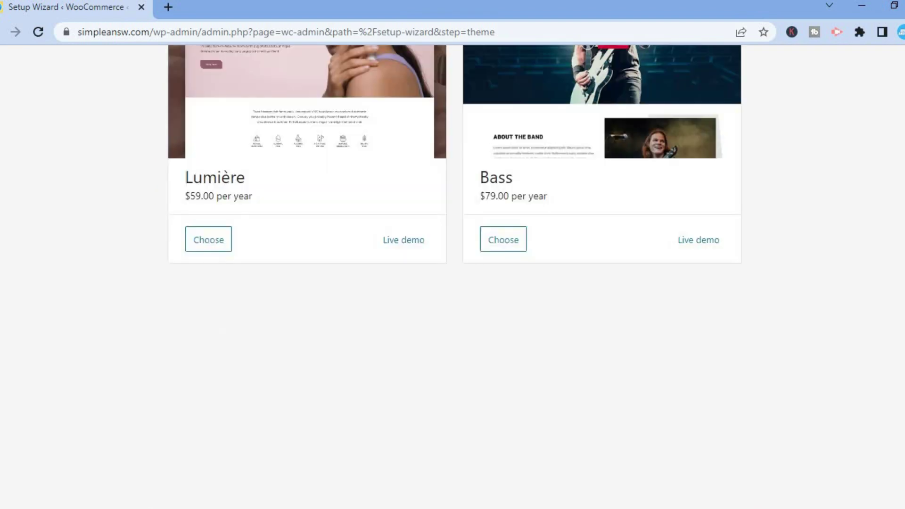
{"action": "scroll", "coordinate": [502, 265], "scroll_direction": "up", "scroll_amount": 20}
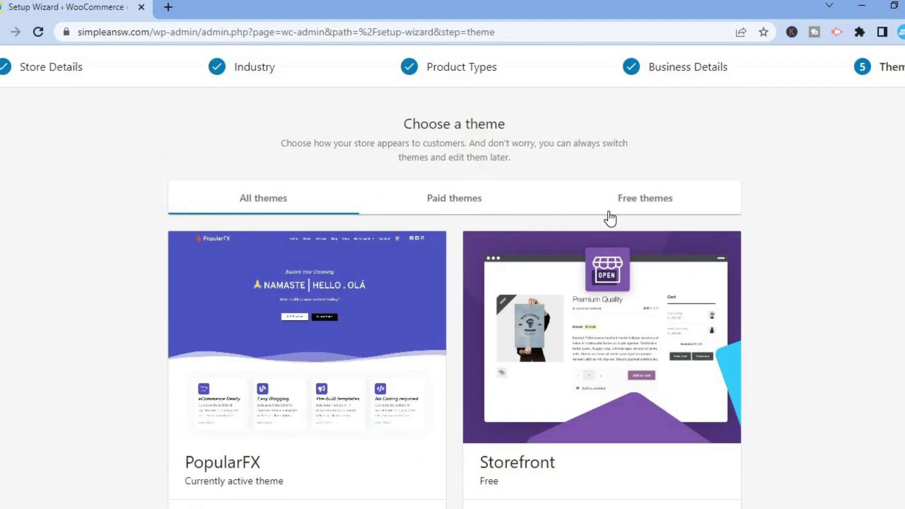
{"action": "left_click", "coordinate": [632, 201]}
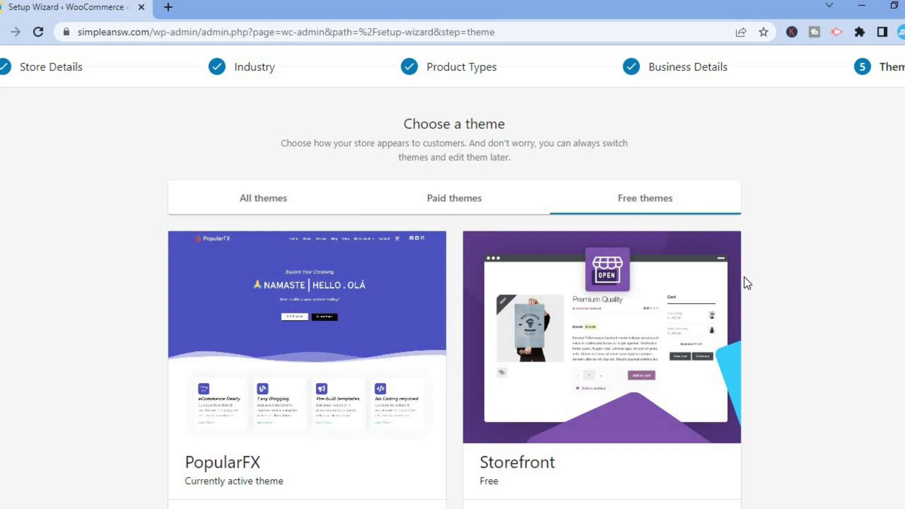
{"action": "scroll", "coordinate": [453, 283], "scroll_direction": "down", "scroll_amount": 3}
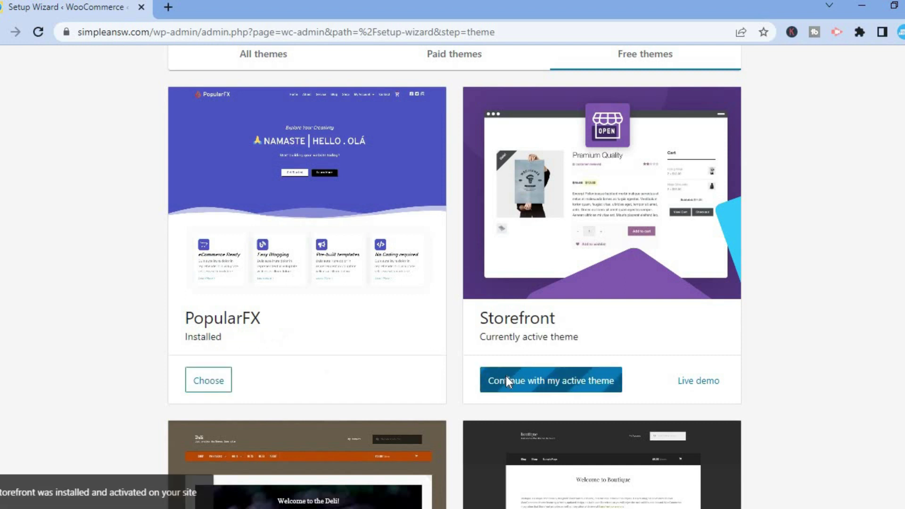
{"action": "left_click", "coordinate": [508, 384]}
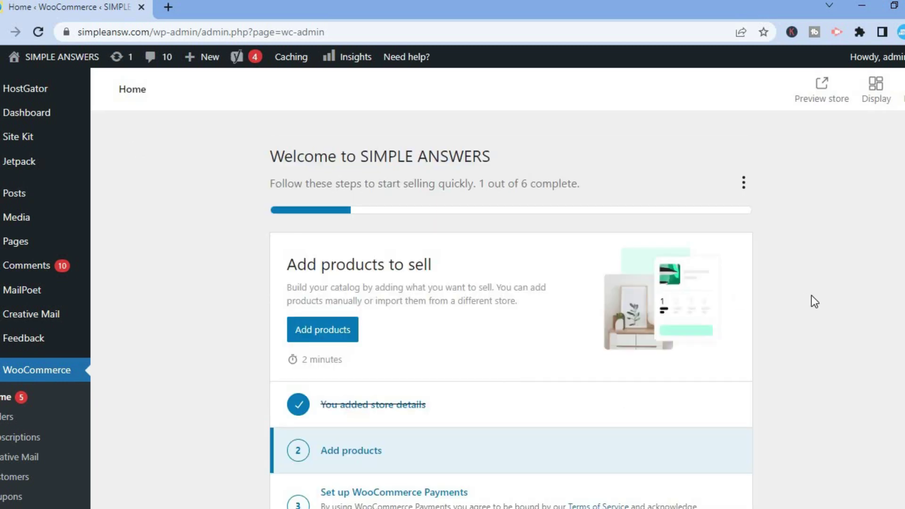
- From WooCommerce Home, add a new product using the Digital product option
{"action": "scroll", "coordinate": [364, 283], "scroll_direction": "down", "scroll_amount": 5}
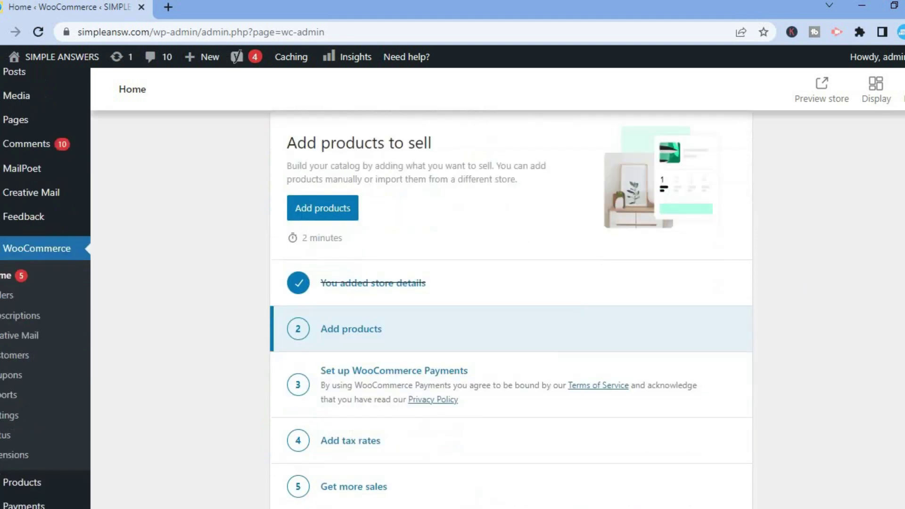
{"action": "scroll", "coordinate": [364, 283], "scroll_direction": "up", "scroll_amount": 3}
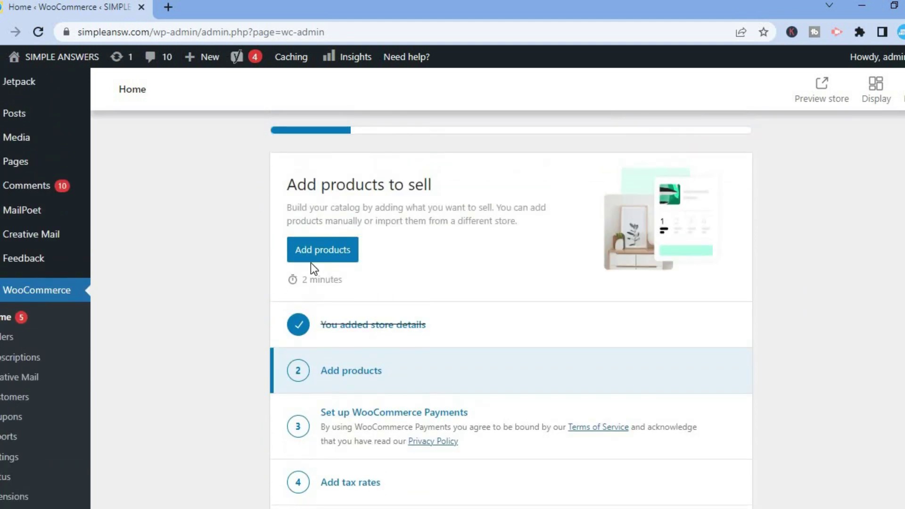
{"action": "left_click", "coordinate": [335, 250]}
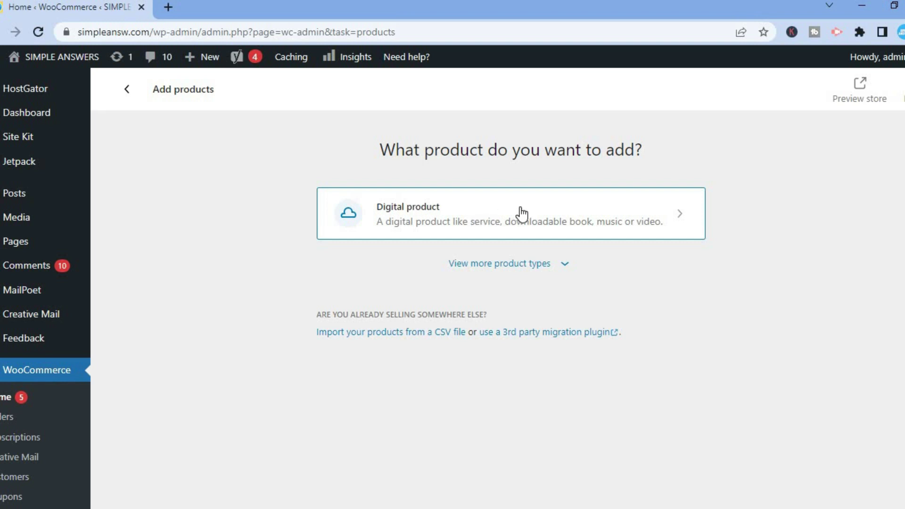
{"action": "left_click", "coordinate": [578, 223]}
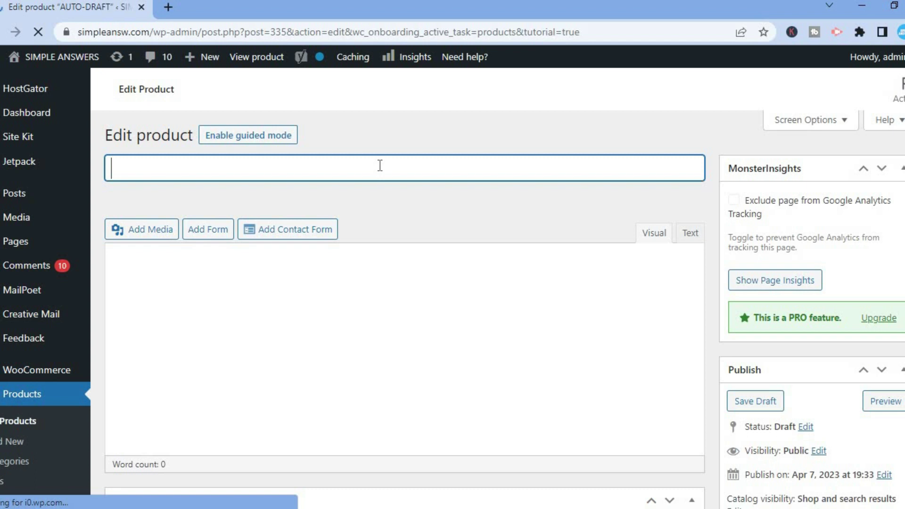
- Title the product 'Test Ebook' and dismiss the Product name tour tip
{"action": "type", "text": "Te"}
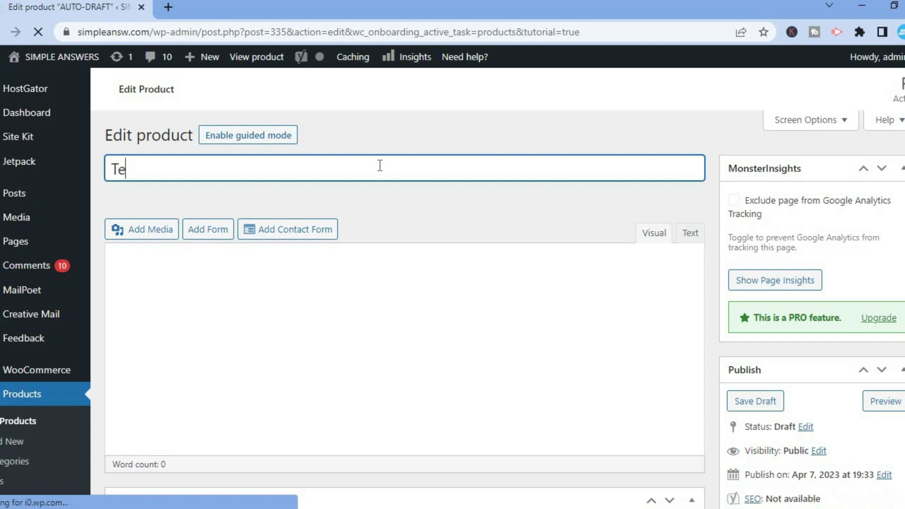
{"action": "type", "text": "st Eb"}
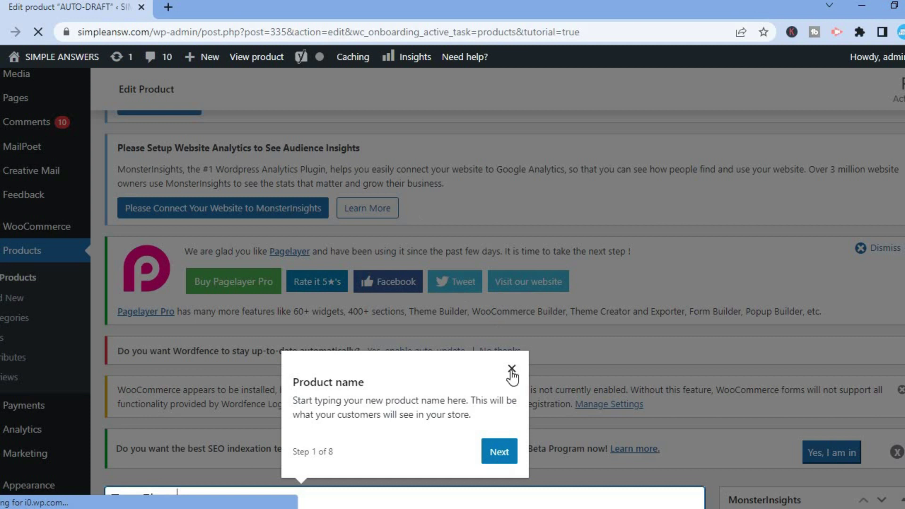
{"action": "left_click", "coordinate": [512, 369]}
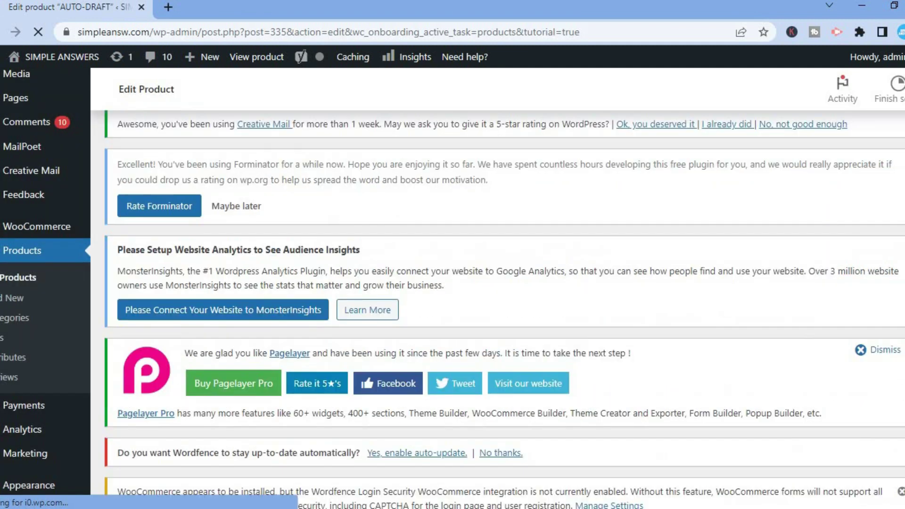
{"action": "scroll", "coordinate": [432, 195], "scroll_direction": "down", "scroll_amount": 10}
{"action": "scroll", "coordinate": [431, 194], "scroll_direction": "up", "scroll_amount": 5}
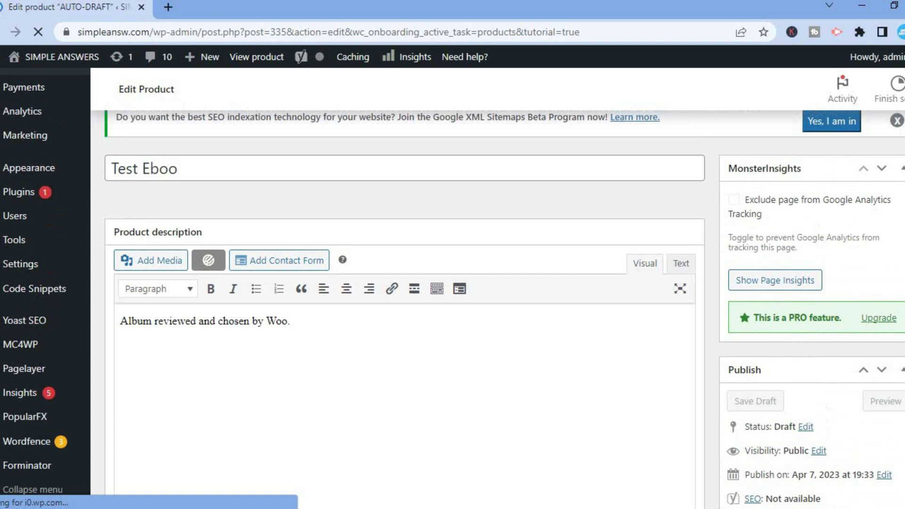
{"action": "left_click", "coordinate": [418, 225]}
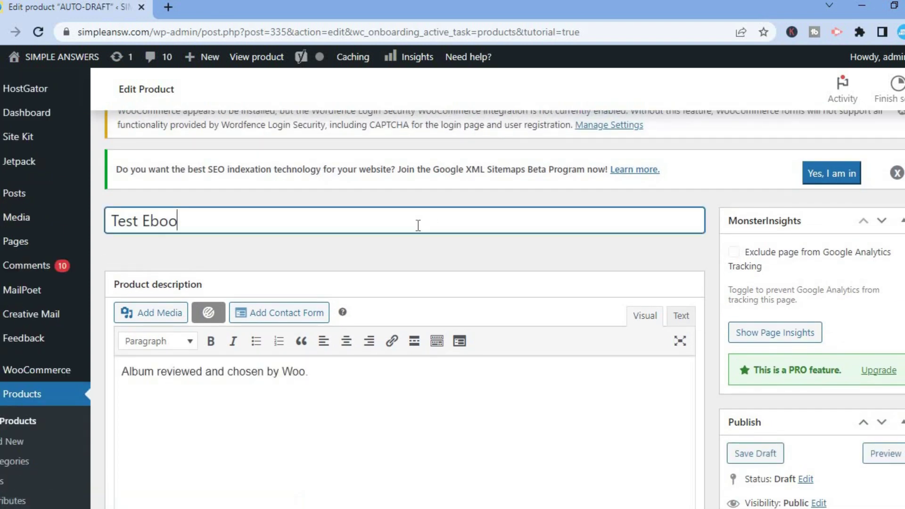
{"action": "type", "text": "k"}
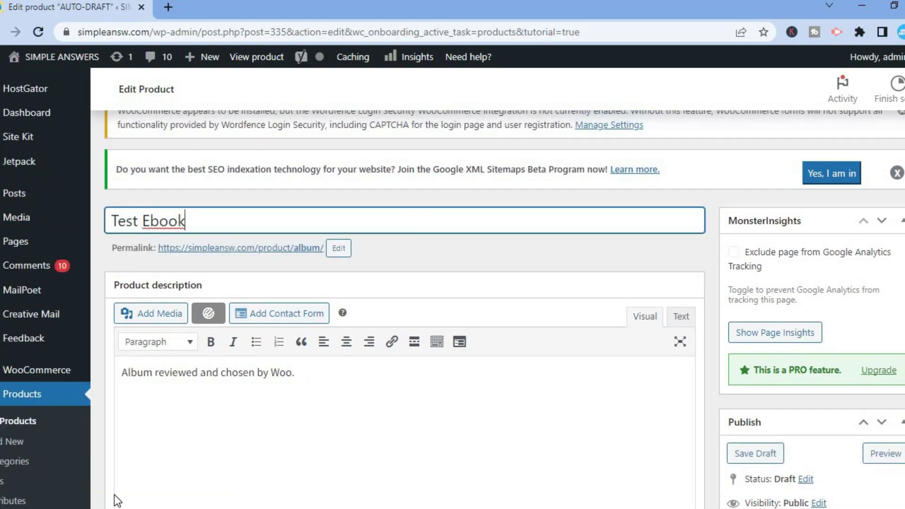
{"action": "left_click", "coordinate": [228, 415]}
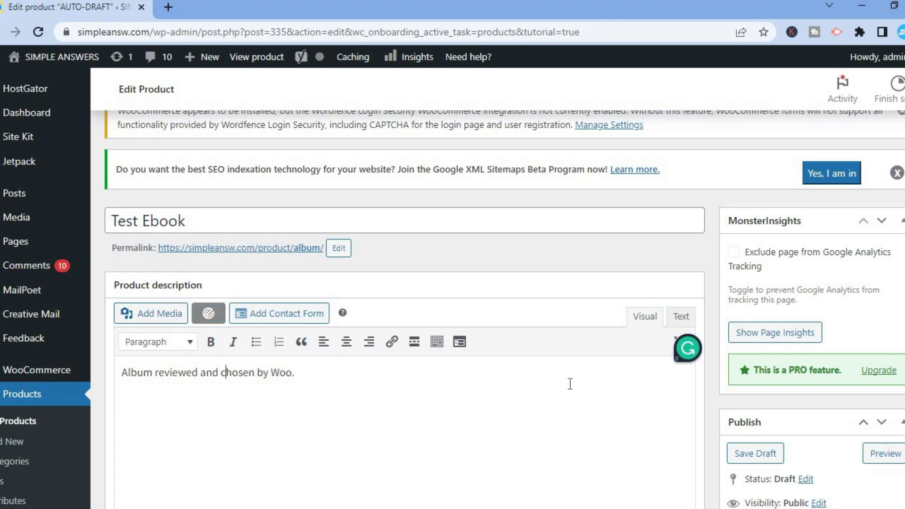
{"action": "scroll", "coordinate": [406, 330], "scroll_direction": "down", "scroll_amount": 7}
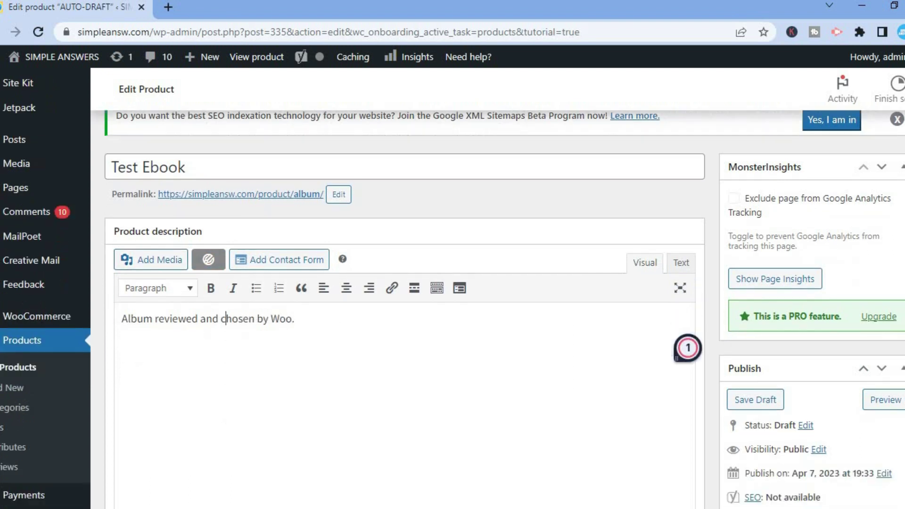
- Remove the Woo album image and set Simple Answers as the product image
{"action": "scroll", "coordinate": [863, 304], "scroll_direction": "down", "scroll_amount": 3}
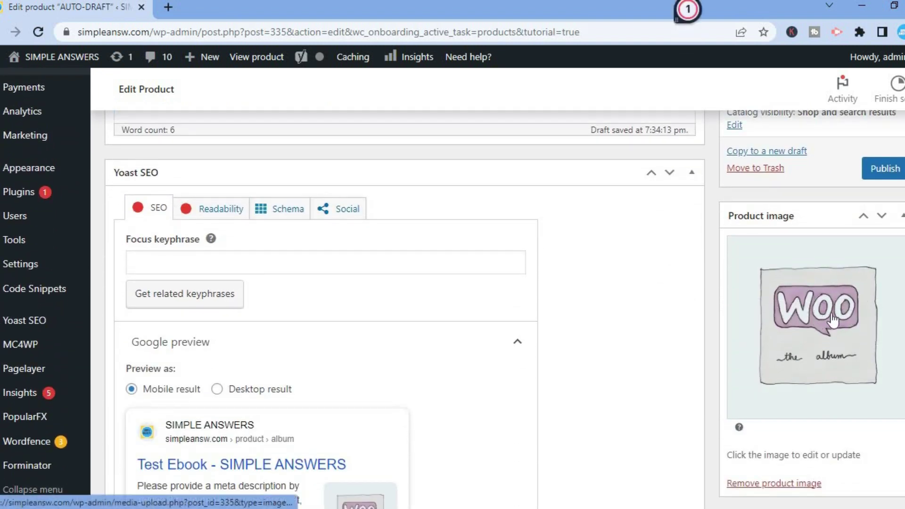
{"action": "left_click", "coordinate": [781, 483]}
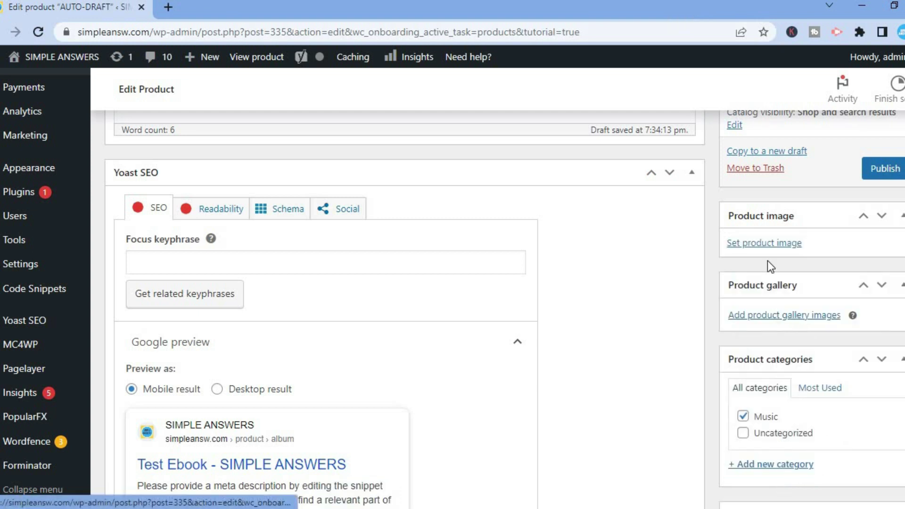
{"action": "left_click", "coordinate": [775, 245]}
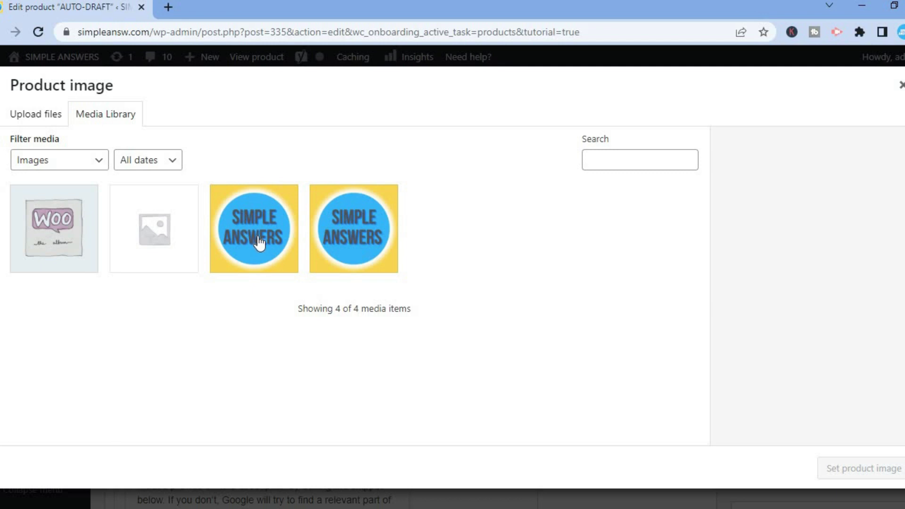
{"action": "left_click", "coordinate": [259, 243]}
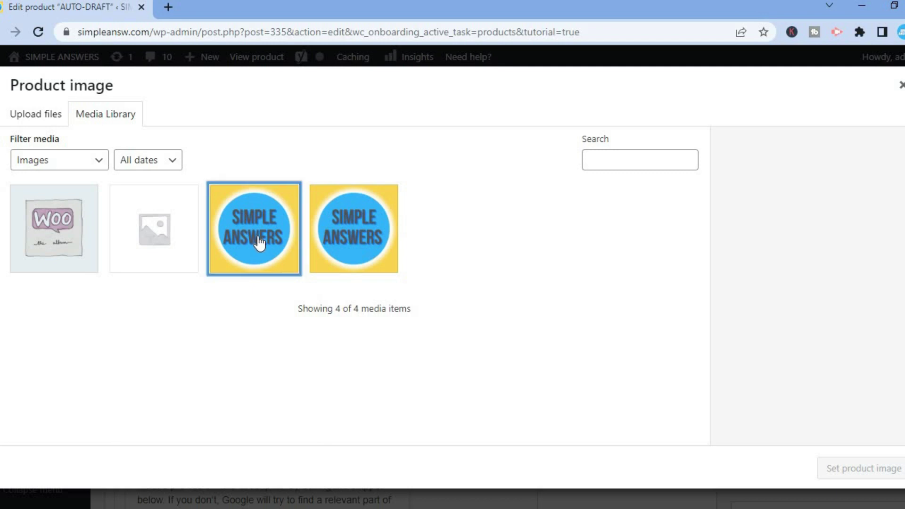
{"action": "left_click", "coordinate": [34, 118]}
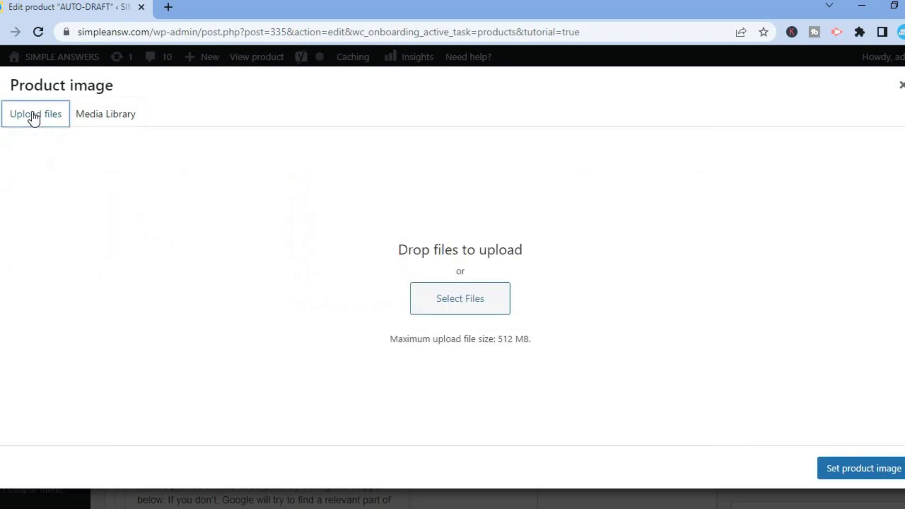
{"action": "left_click", "coordinate": [111, 117]}
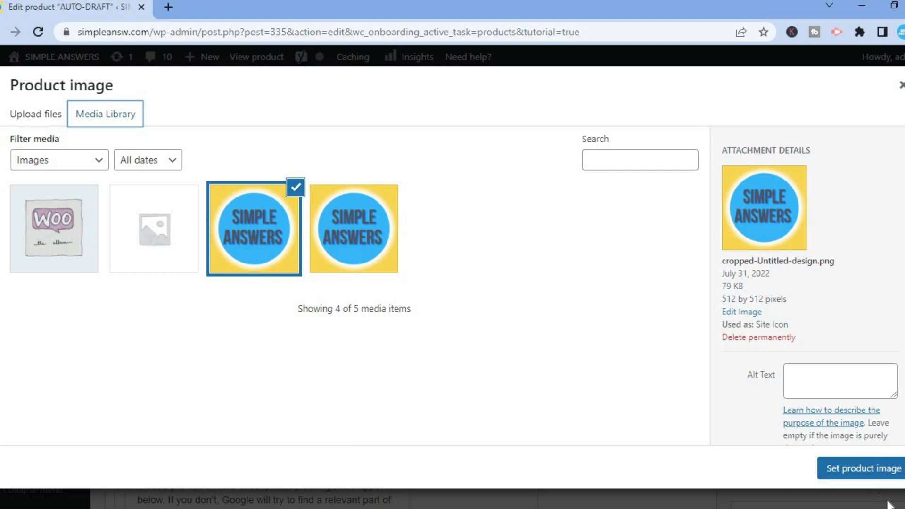
{"action": "left_click", "coordinate": [856, 474]}
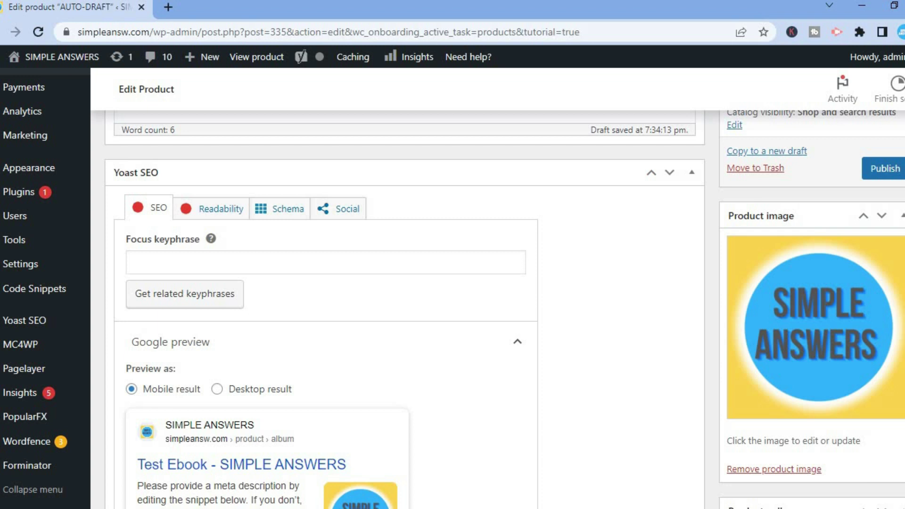
- Change the regular price from 15 to 16 and enter a 9.99 sale price
{"action": "scroll", "coordinate": [453, 307], "scroll_direction": "down", "scroll_amount": 7}
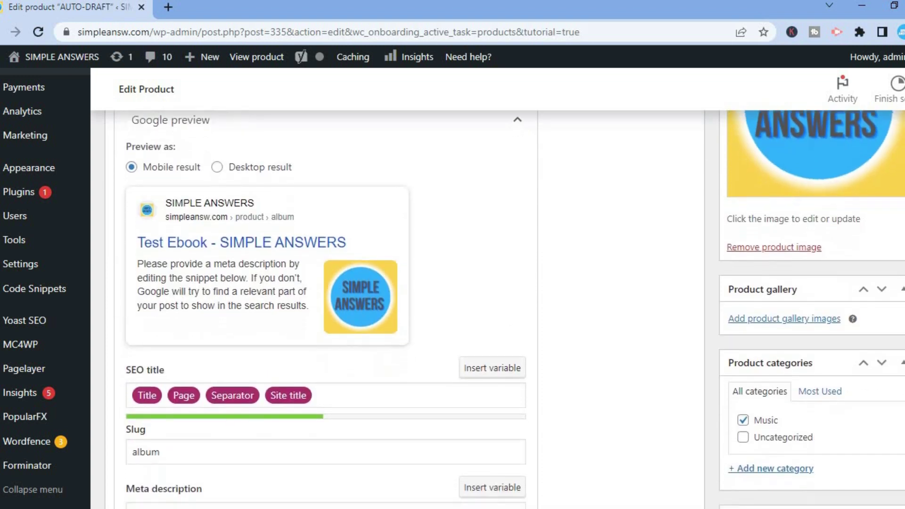
{"action": "scroll", "coordinate": [796, 299], "scroll_direction": "down", "scroll_amount": 1}
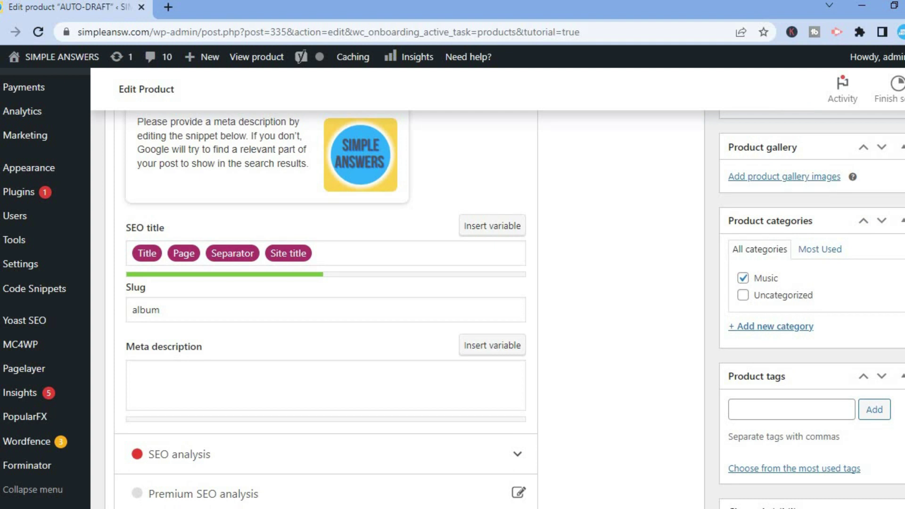
{"action": "scroll", "coordinate": [452, 306], "scroll_direction": "down", "scroll_amount": 5}
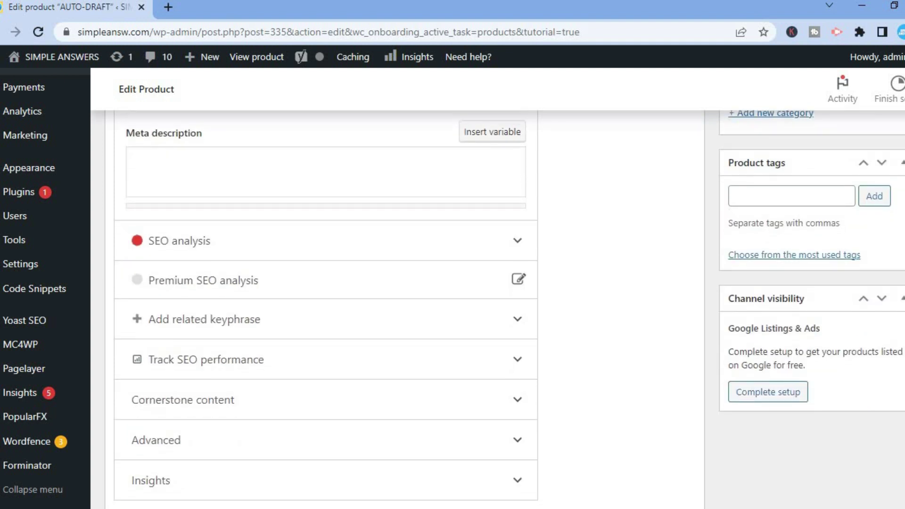
{"action": "scroll", "coordinate": [452, 306], "scroll_direction": "down", "scroll_amount": 2}
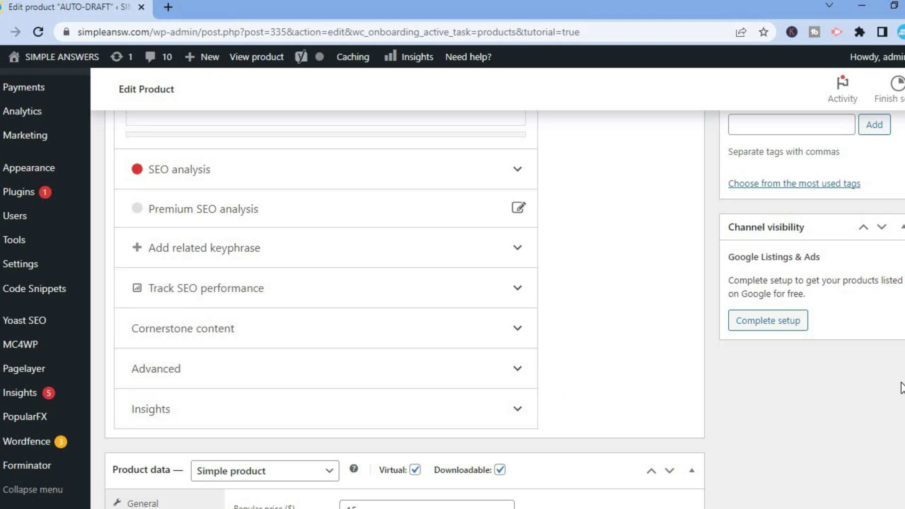
{"action": "scroll", "coordinate": [405, 306], "scroll_direction": "down", "scroll_amount": 4}
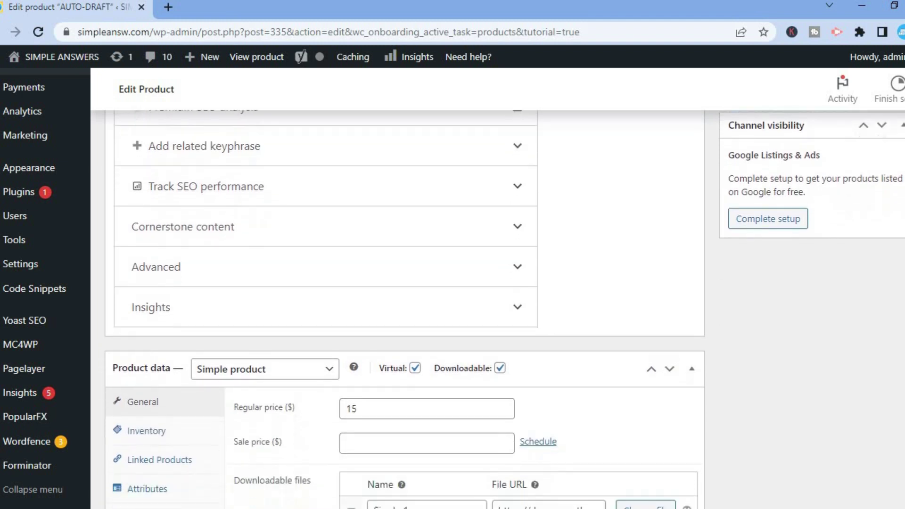
{"action": "scroll", "coordinate": [612, 306], "scroll_direction": "down", "scroll_amount": 3}
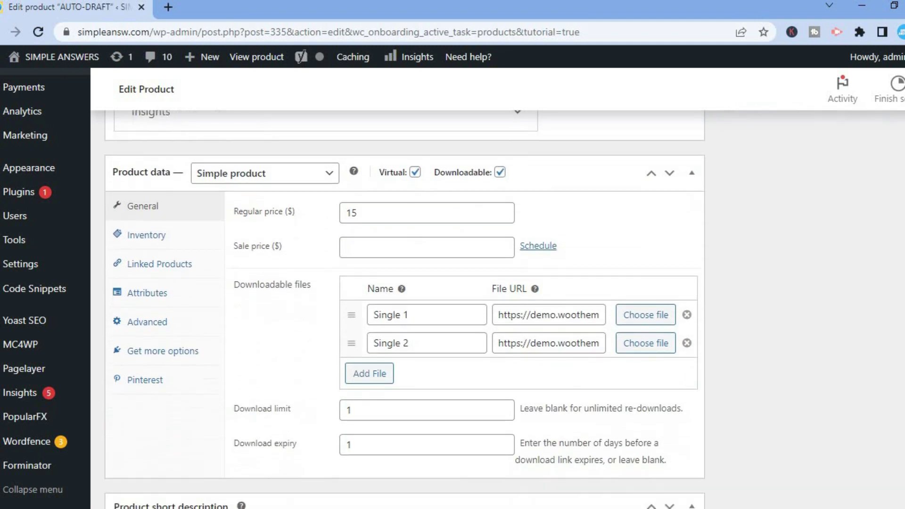
{"action": "left_click", "coordinate": [371, 212]}
{"action": "key", "text": "BackSpace"}
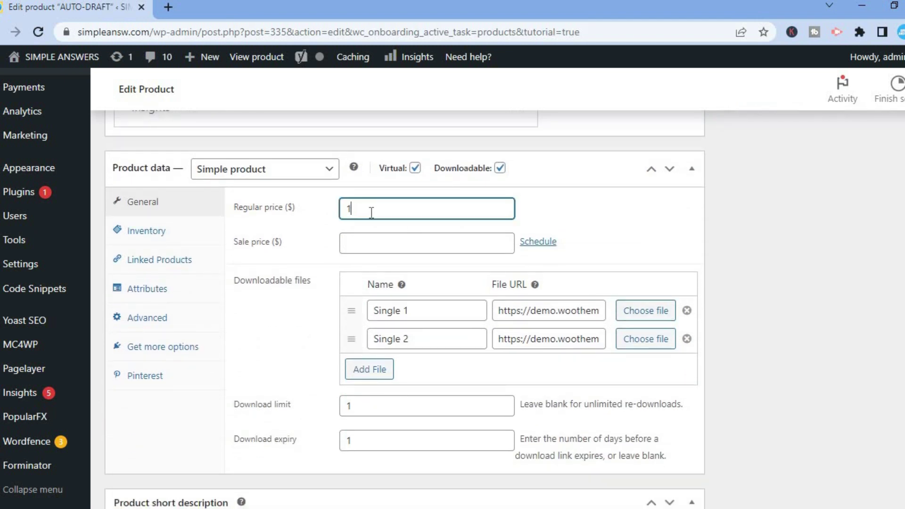
{"action": "type", "text": "8"}
{"action": "left_click", "coordinate": [377, 245]}
{"action": "double_click", "coordinate": [360, 205]}
{"action": "type", "text": "16"}
{"action": "left_click", "coordinate": [363, 246]}
{"action": "type", "text": "9.99"}
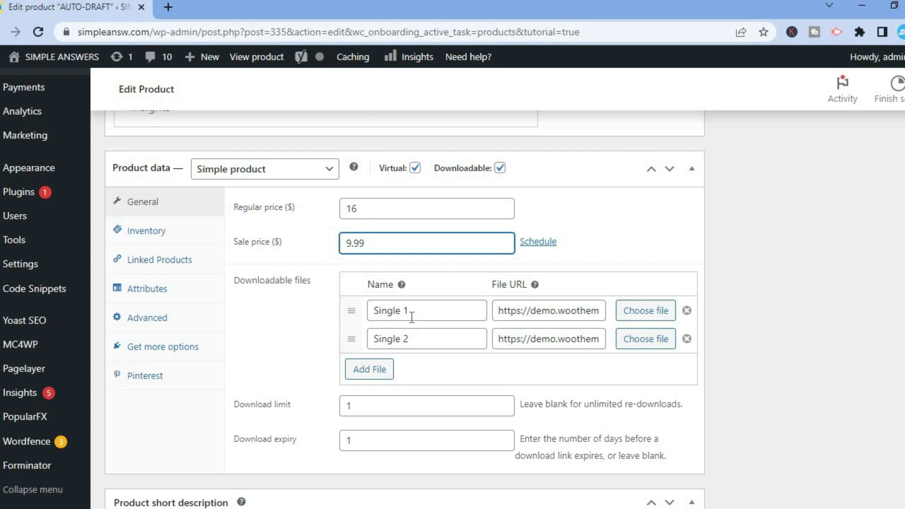
- Delete the Single 2 download and start uploading a new file for Single 1
{"action": "left_click", "coordinate": [688, 338]}
{"action": "left_click", "coordinate": [630, 313]}
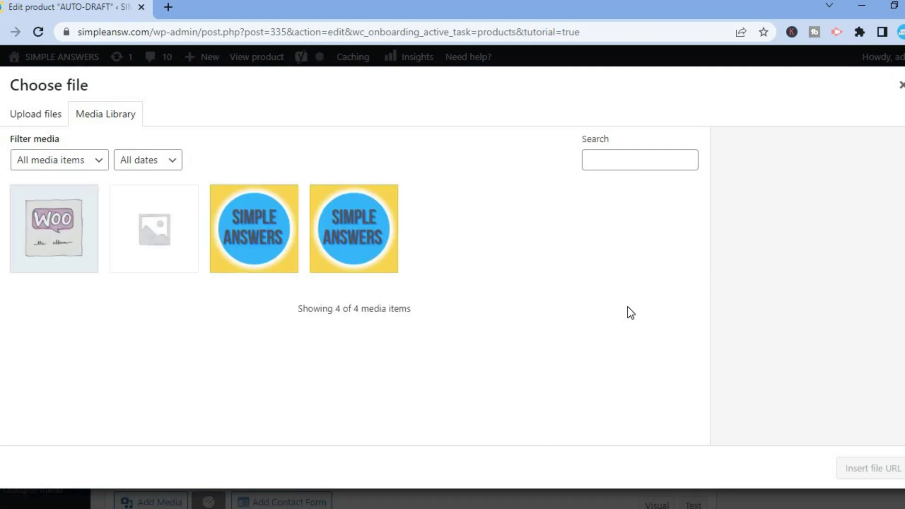
{"action": "left_click", "coordinate": [36, 116]}
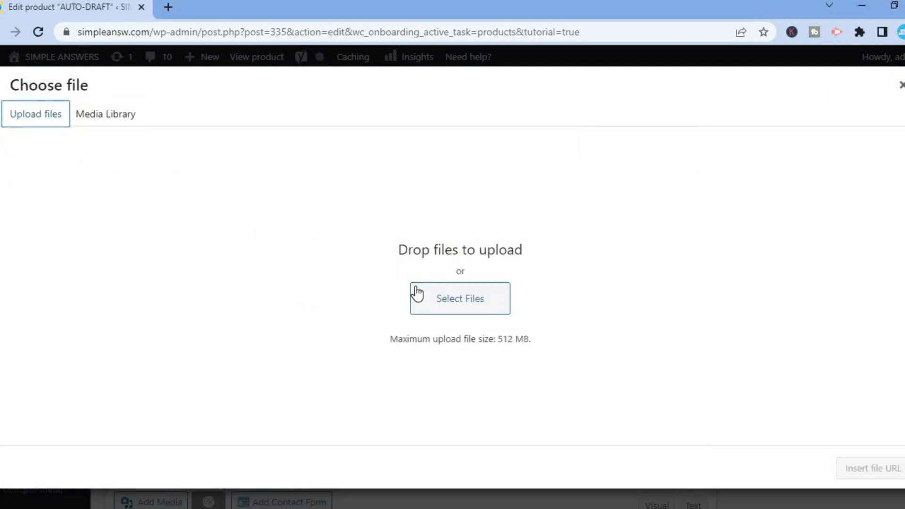
{"action": "left_click", "coordinate": [452, 298]}
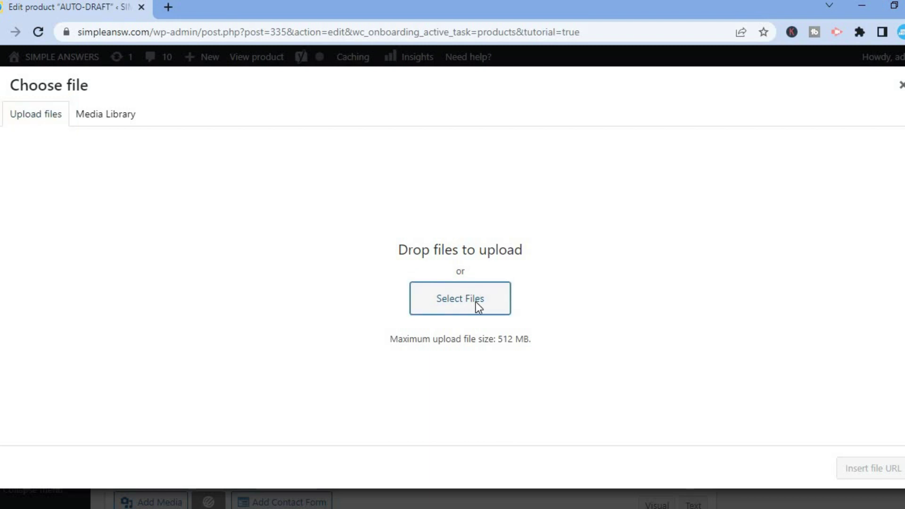
{"action": "left_click", "coordinate": [479, 303]}
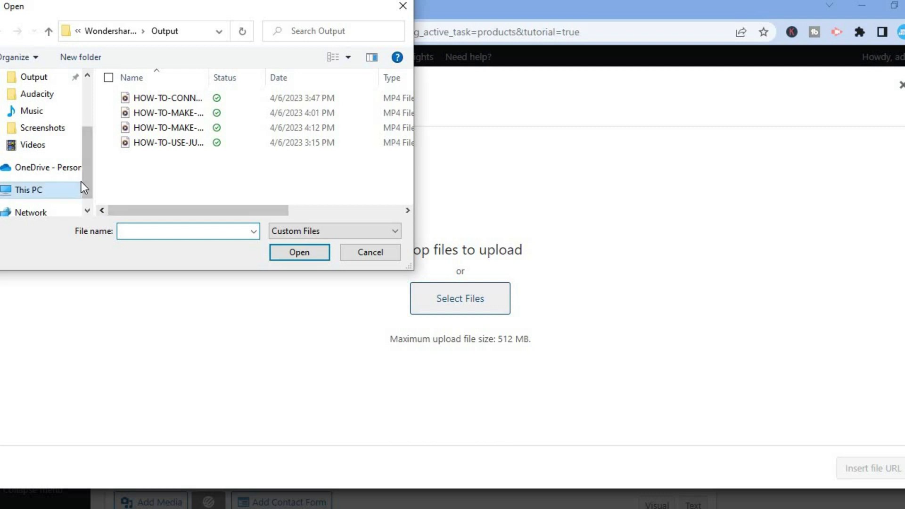
- Upload the thumbnail PNG from Downloads and insert it as Single 1's file URL
{"action": "left_click_drag", "start_coordinate": [81, 182], "coordinate": [75, 123]}
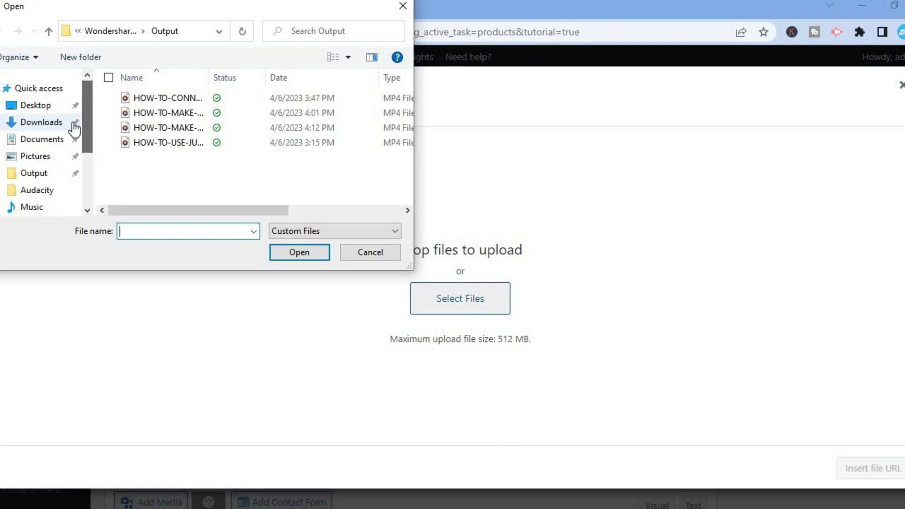
{"action": "left_click", "coordinate": [44, 139]}
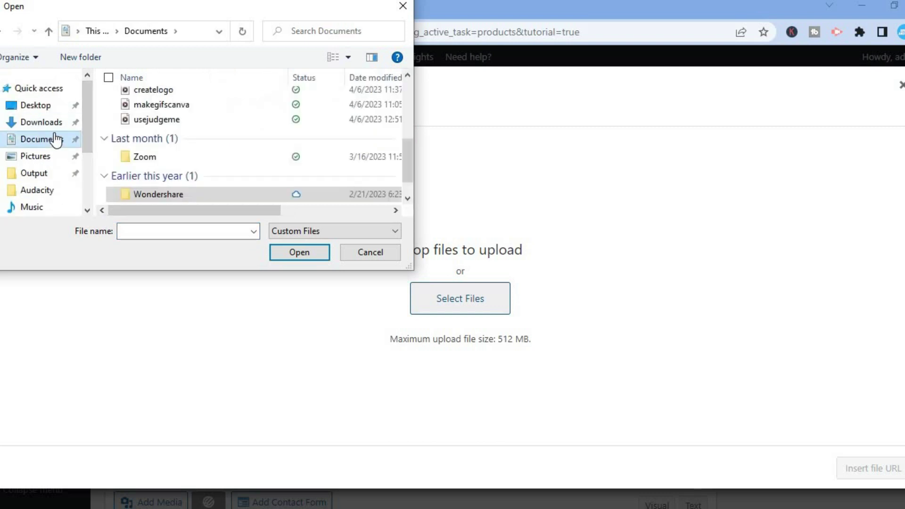
{"action": "left_click", "coordinate": [55, 124]}
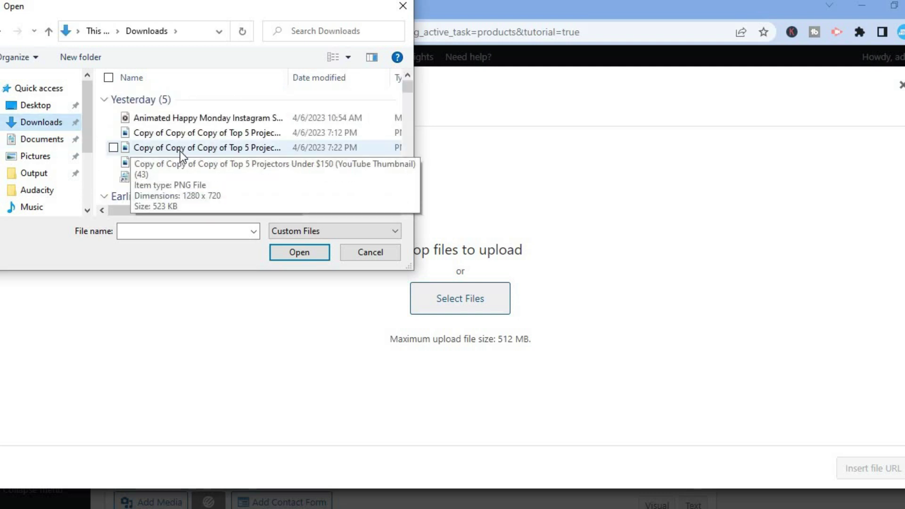
{"action": "left_click", "coordinate": [180, 151]}
{"action": "left_click", "coordinate": [306, 253]}
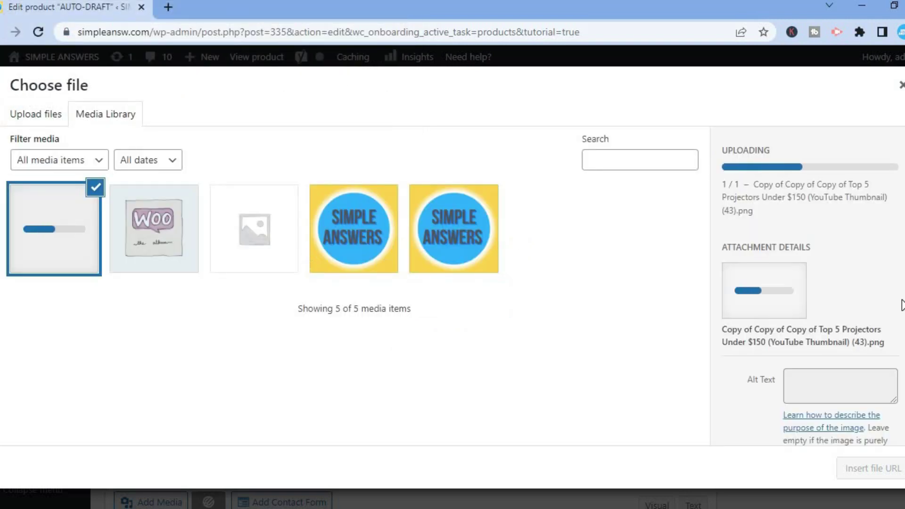
{"action": "scroll", "coordinate": [901, 304], "scroll_direction": "down", "scroll_amount": 1}
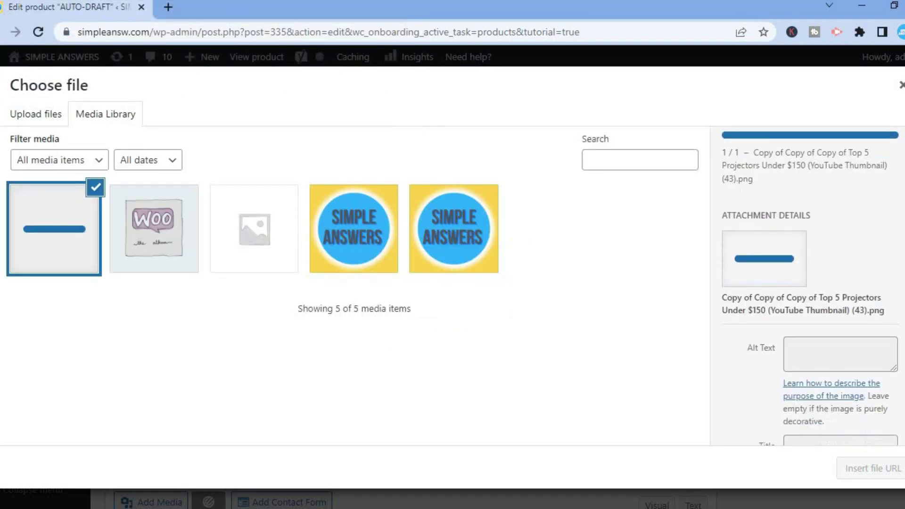
{"action": "scroll", "coordinate": [807, 301], "scroll_direction": "down", "scroll_amount": 2}
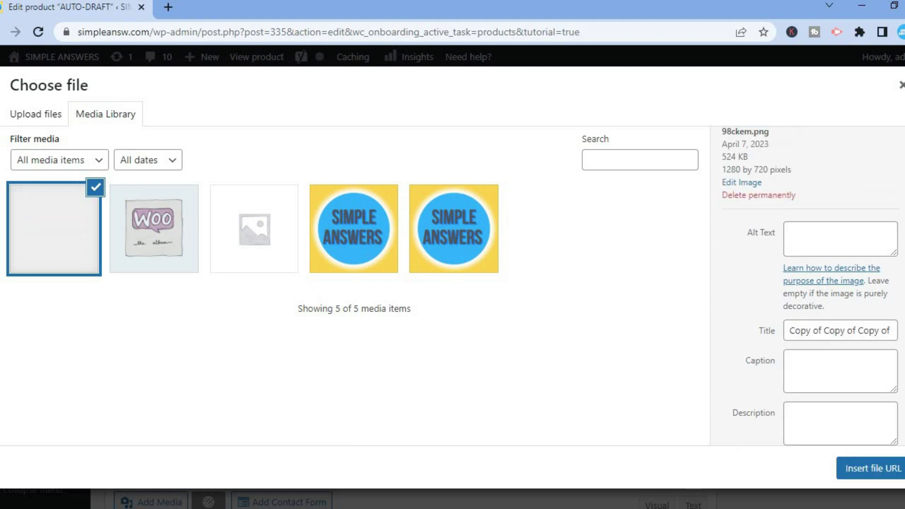
{"action": "left_click", "coordinate": [872, 468]}
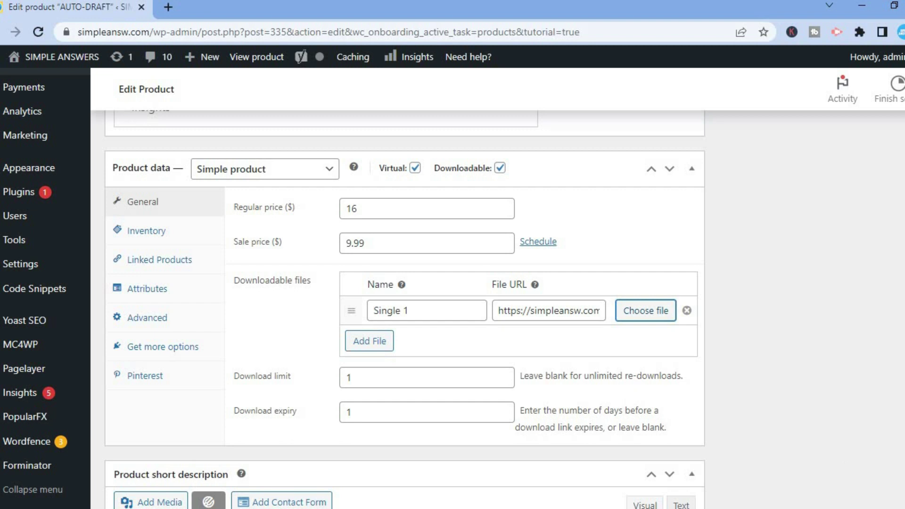
- Clear the Download limit and Download expiry fields so they read Unlimited and Never
{"action": "scroll", "coordinate": [404, 311], "scroll_direction": "down", "scroll_amount": 3}
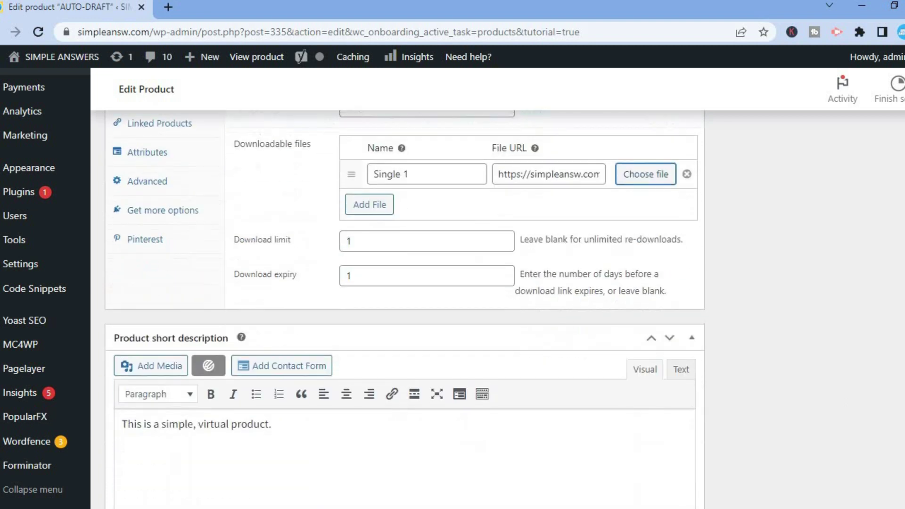
{"action": "left_click", "coordinate": [384, 244]}
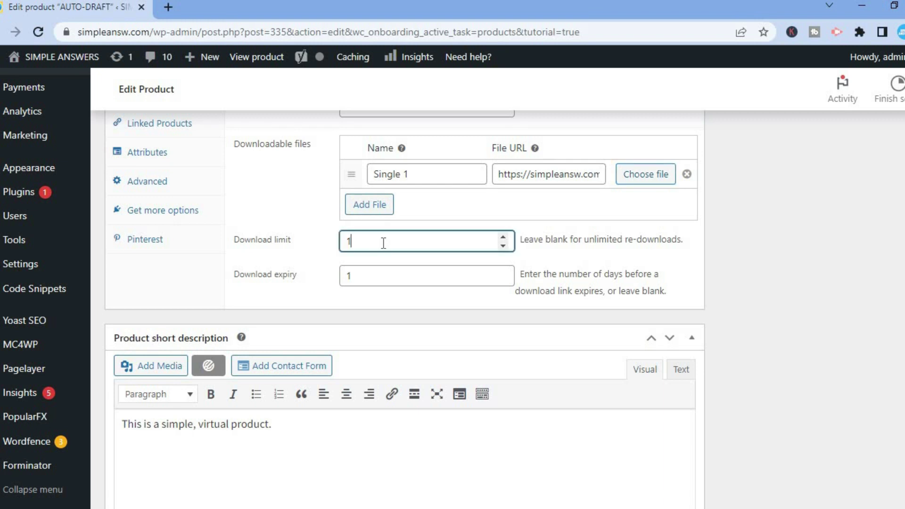
{"action": "key", "text": "BackSpace"}
{"action": "left_click", "coordinate": [359, 280]}
{"action": "key", "text": "BackSpace"}
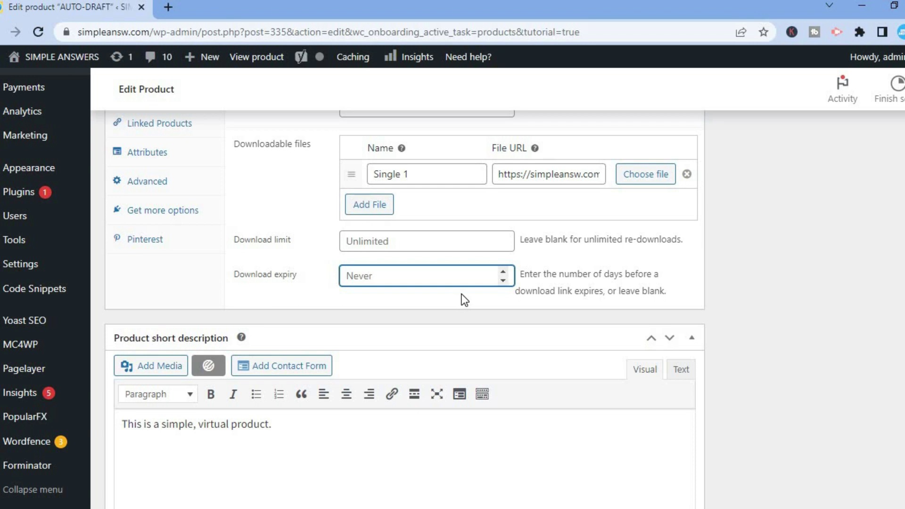
{"action": "scroll", "coordinate": [404, 307], "scroll_direction": "down", "scroll_amount": 3}
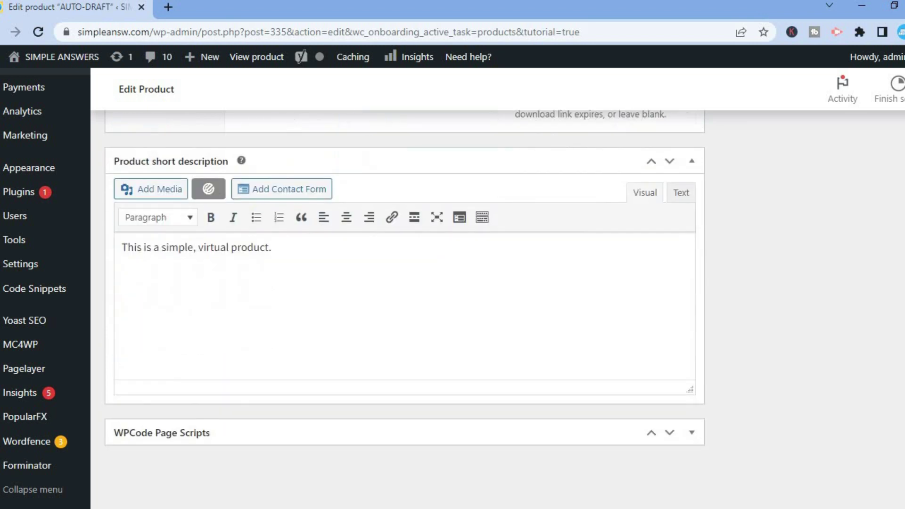
{"action": "scroll", "coordinate": [404, 306], "scroll_direction": "up", "scroll_amount": 15}
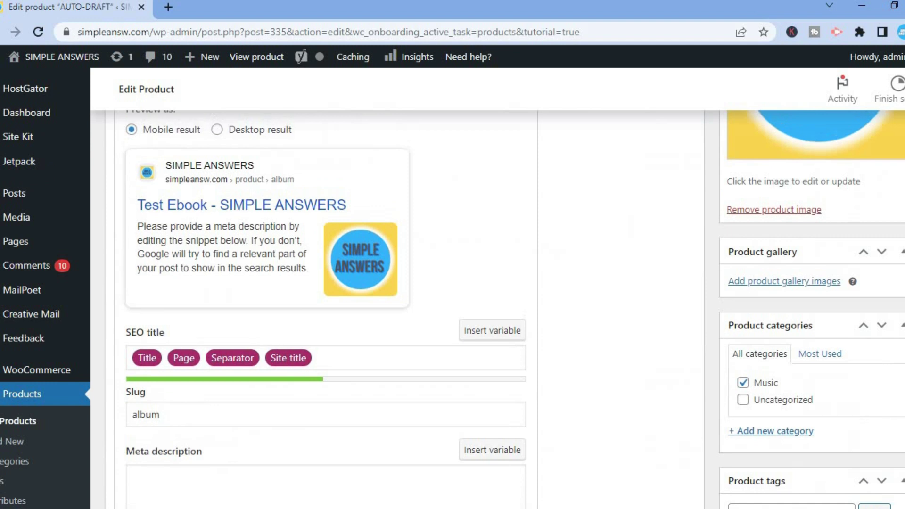
{"action": "scroll", "coordinate": [405, 306], "scroll_direction": "down", "scroll_amount": 5}
{"action": "scroll", "coordinate": [404, 307], "scroll_direction": "up", "scroll_amount": 15}
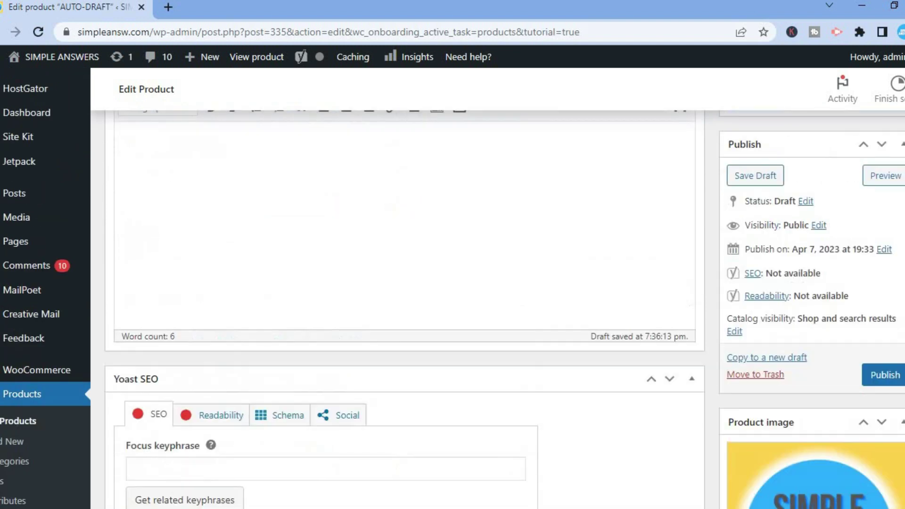
{"action": "scroll", "coordinate": [505, 310], "scroll_direction": "down", "scroll_amount": 8}
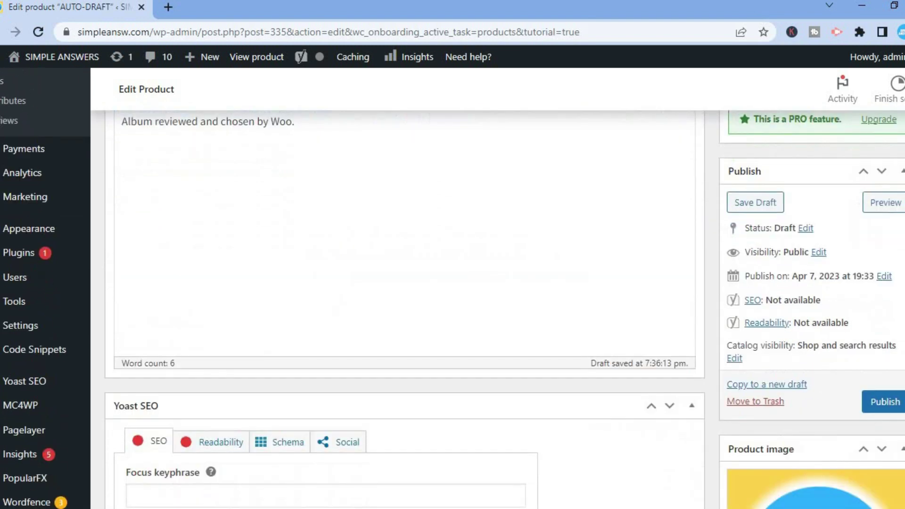
- Publish the Test Ebook draft so the editor confirms 'Product published'
{"action": "left_click", "coordinate": [883, 372]}
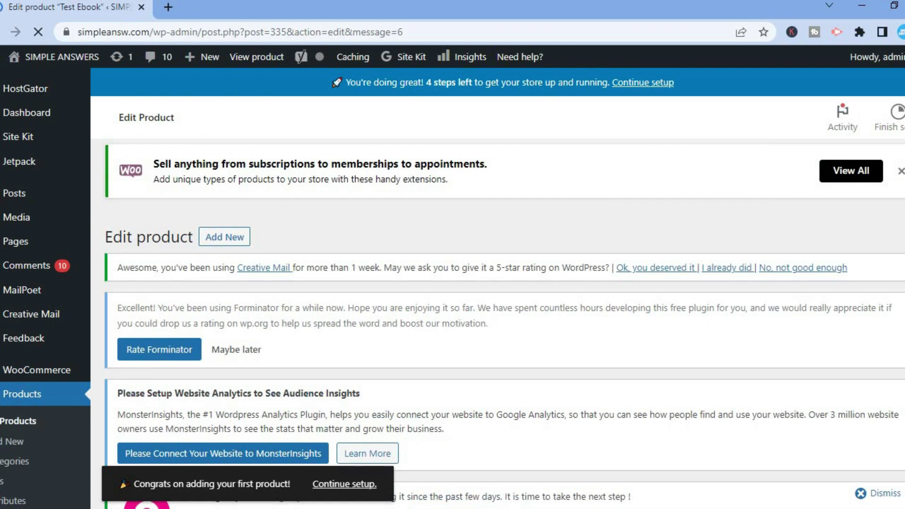
{"action": "scroll", "coordinate": [498, 302], "scroll_direction": "down", "scroll_amount": 10}
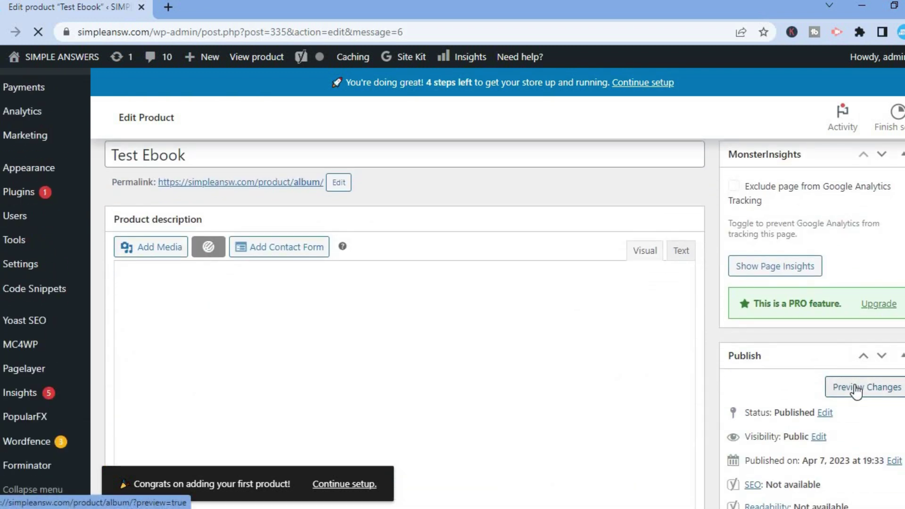
- Preview the live Test Ebook page, showing $16.00 struck through, $9.99 sale price and category MUSIC
{"action": "left_click", "coordinate": [855, 390]}
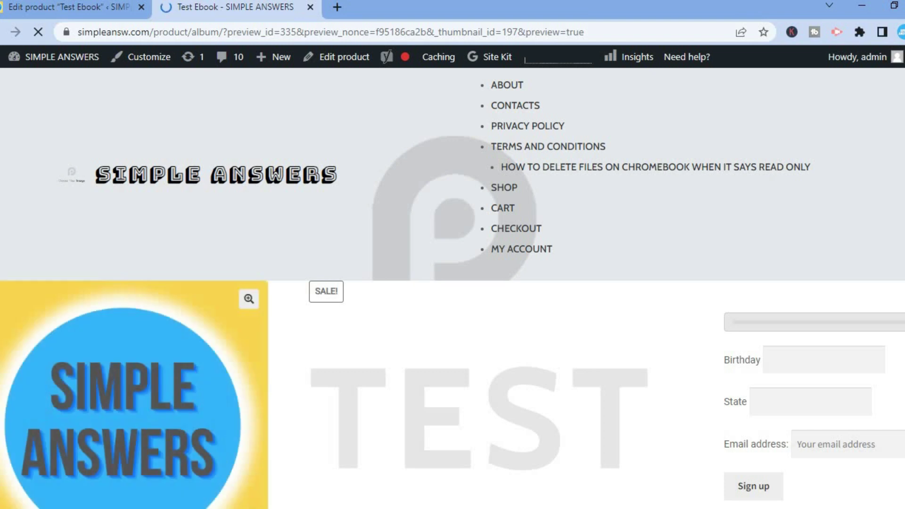
{"action": "scroll", "coordinate": [453, 283], "scroll_direction": "down", "scroll_amount": 1}
{"action": "scroll", "coordinate": [453, 283], "scroll_direction": "down", "scroll_amount": 5}
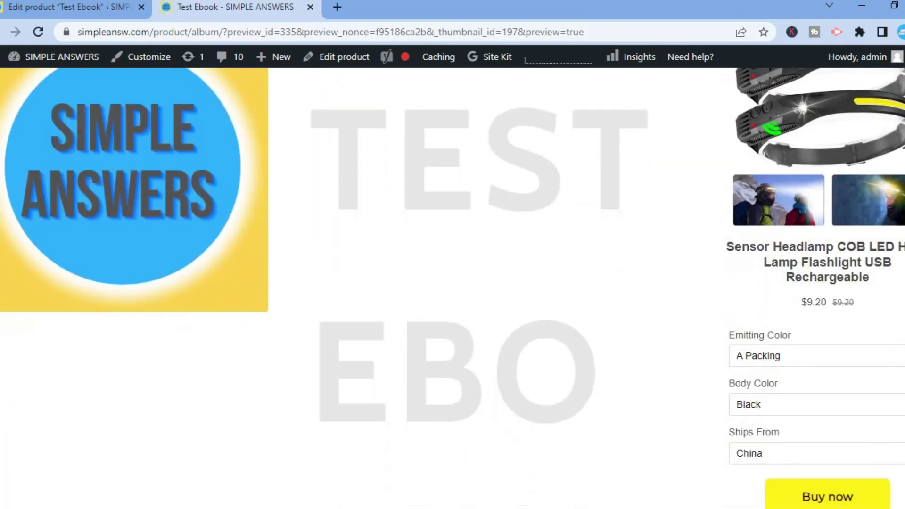
{"action": "scroll", "coordinate": [586, 242], "scroll_direction": "down", "scroll_amount": 8}
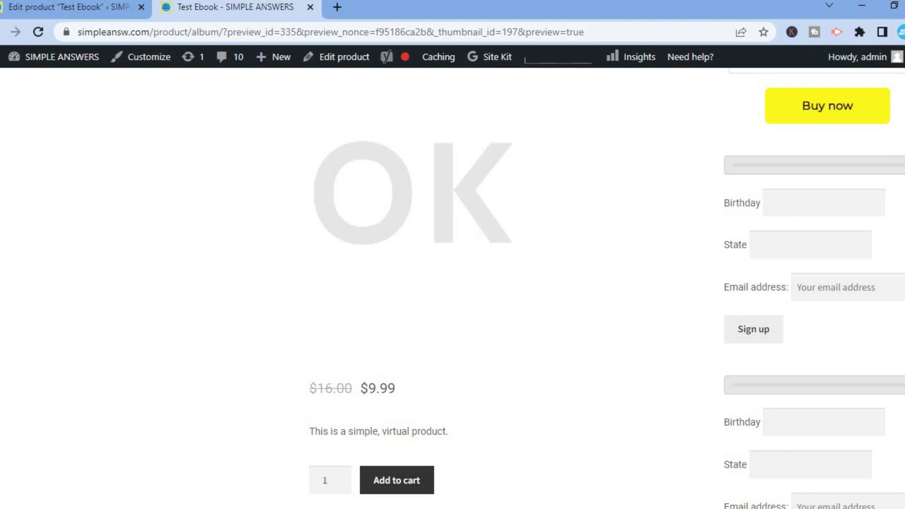
{"action": "scroll", "coordinate": [378, 317], "scroll_direction": "down", "scroll_amount": 3}
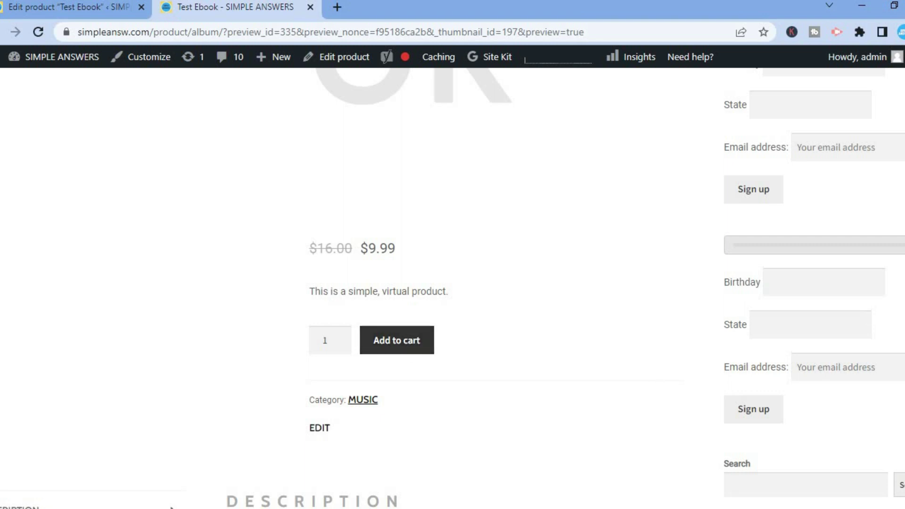
{"action": "scroll", "coordinate": [453, 289], "scroll_direction": "down", "scroll_amount": 4}
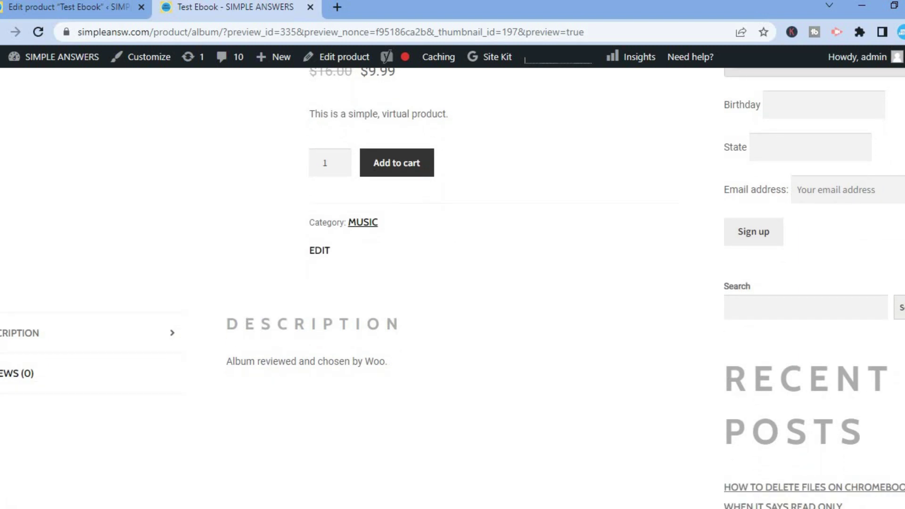